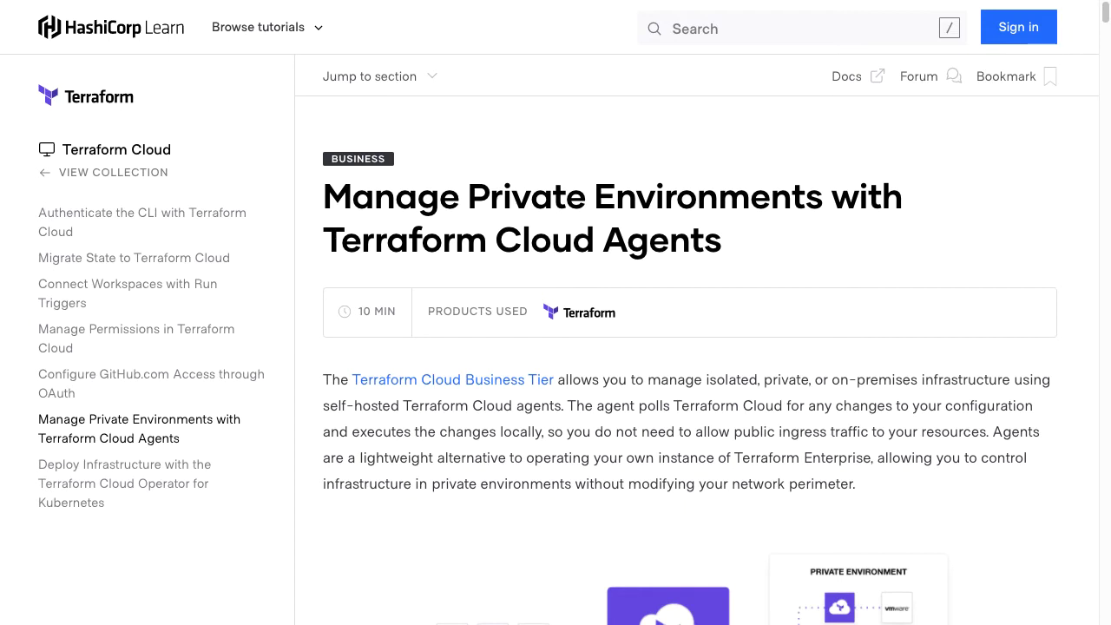
# - Scroll through the 'Manage Private Environments with Terraform Cloud Agents' tutorial
pyautogui.scroll(-2, 1020, 492)
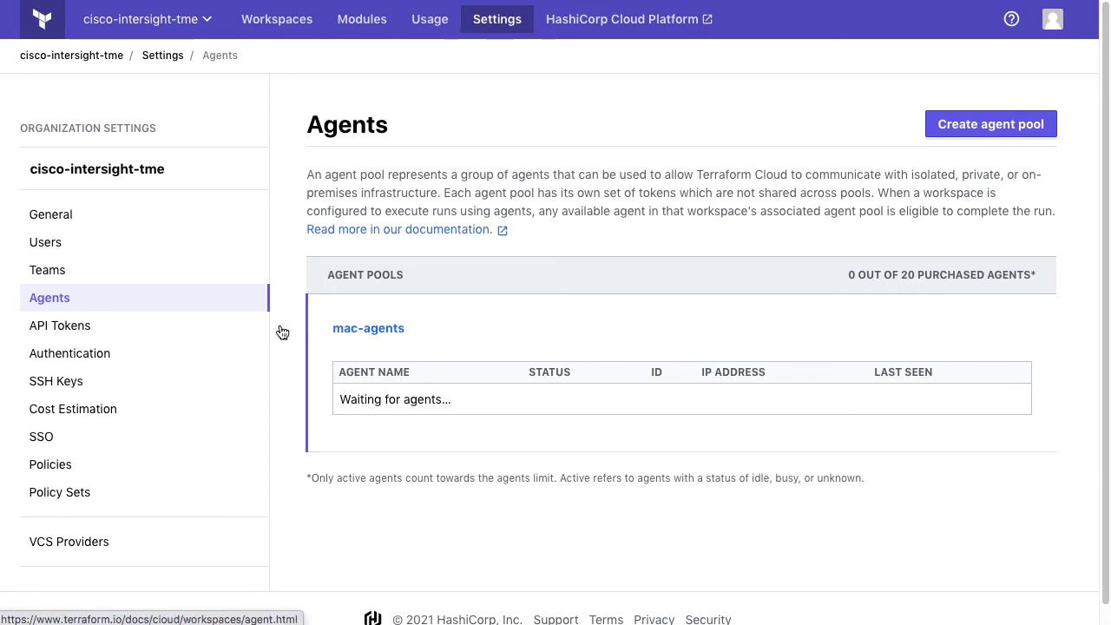
pyautogui.click(71, 296)
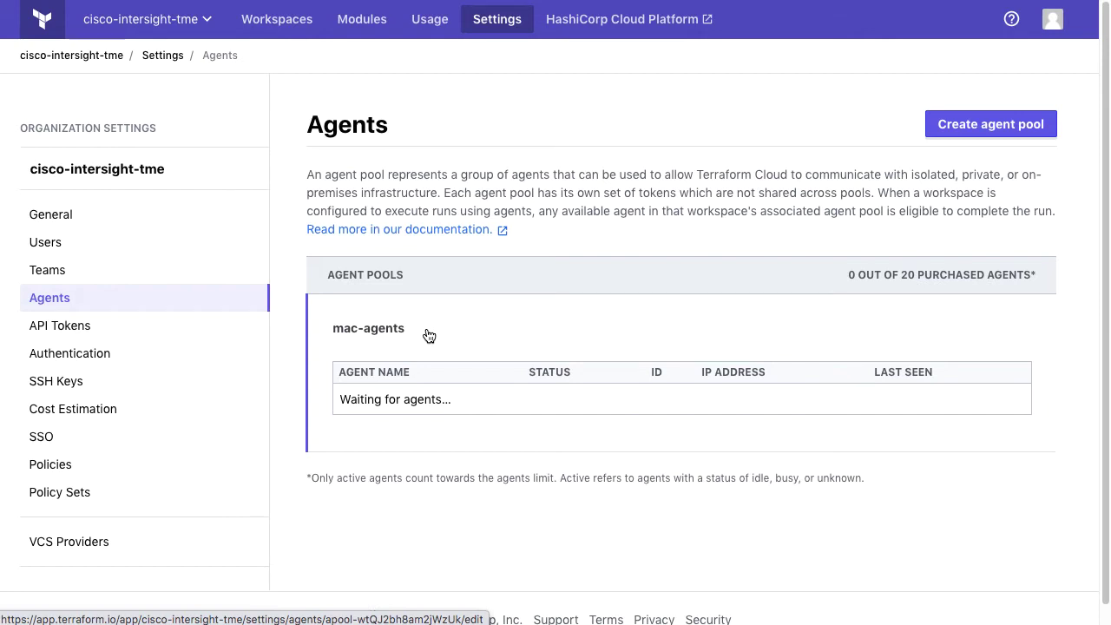
# - Review the existing user API token on the Tokens page, cancelling the new-token dialog
pyautogui.click(70, 326)
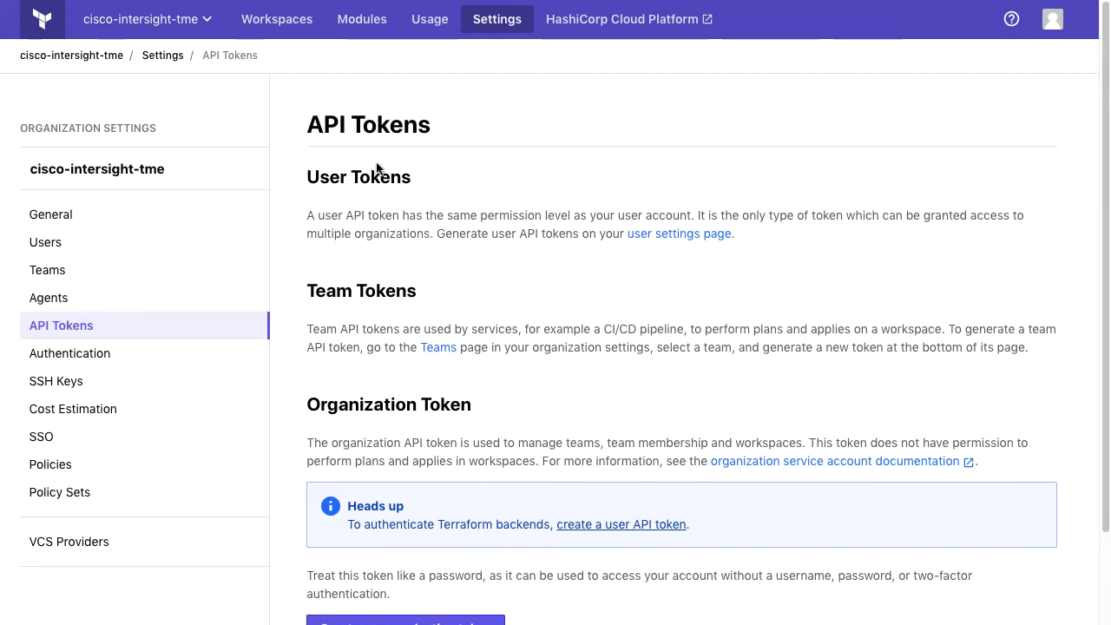
pyautogui.click(682, 235)
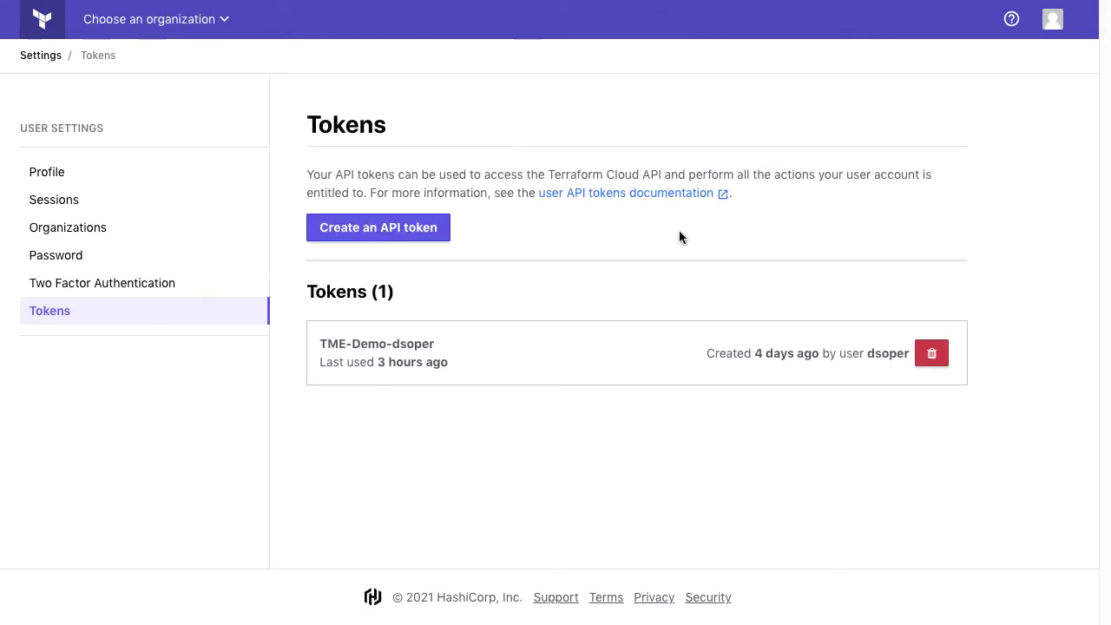
pyautogui.click(399, 230)
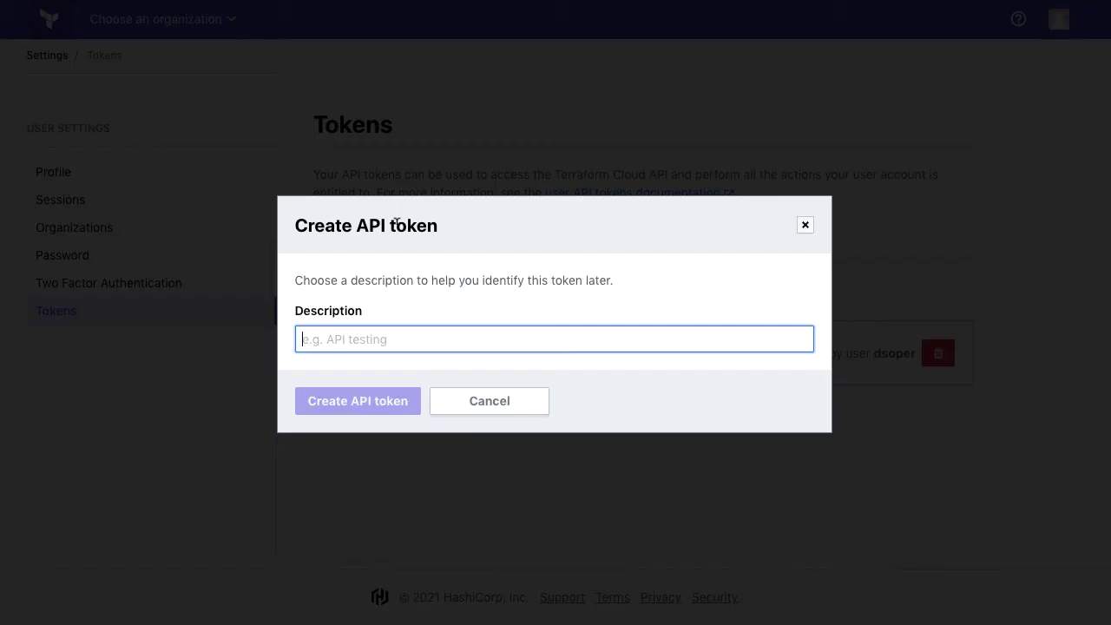
pyautogui.click(805, 226)
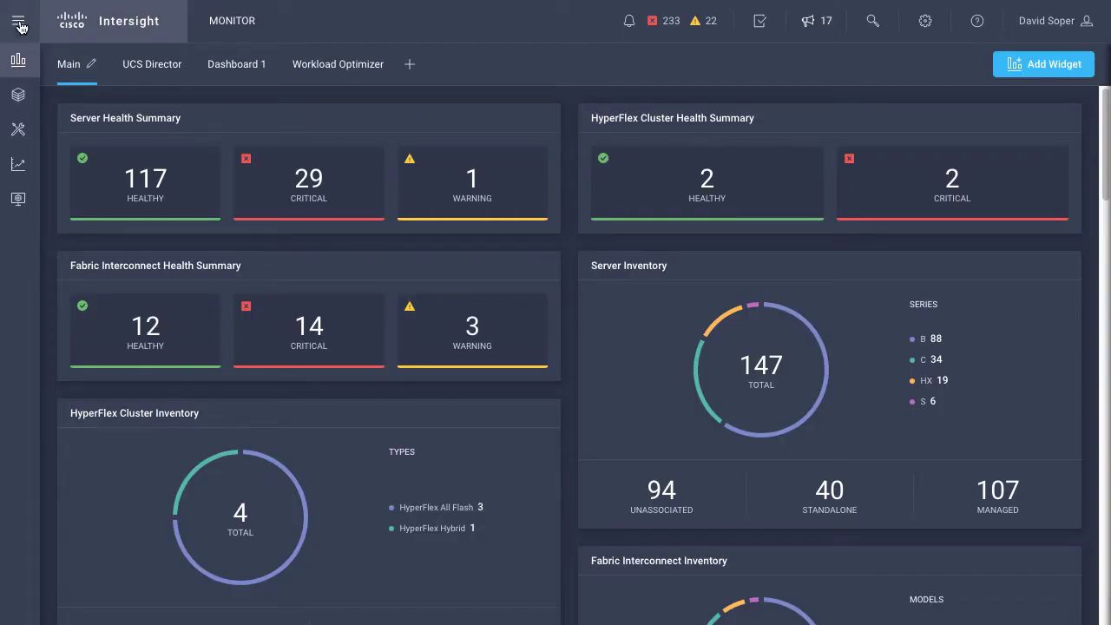
# - From Admin > Targets, start a Terraform Cloud target claim found by searching 'terra'
pyautogui.click(17, 24)
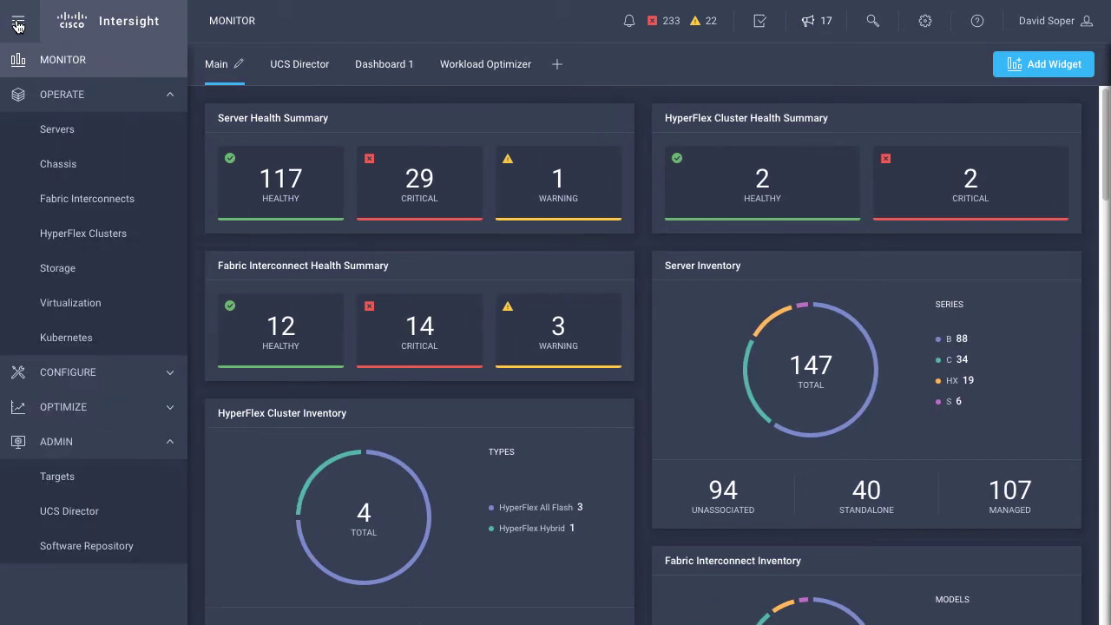
pyautogui.click(61, 478)
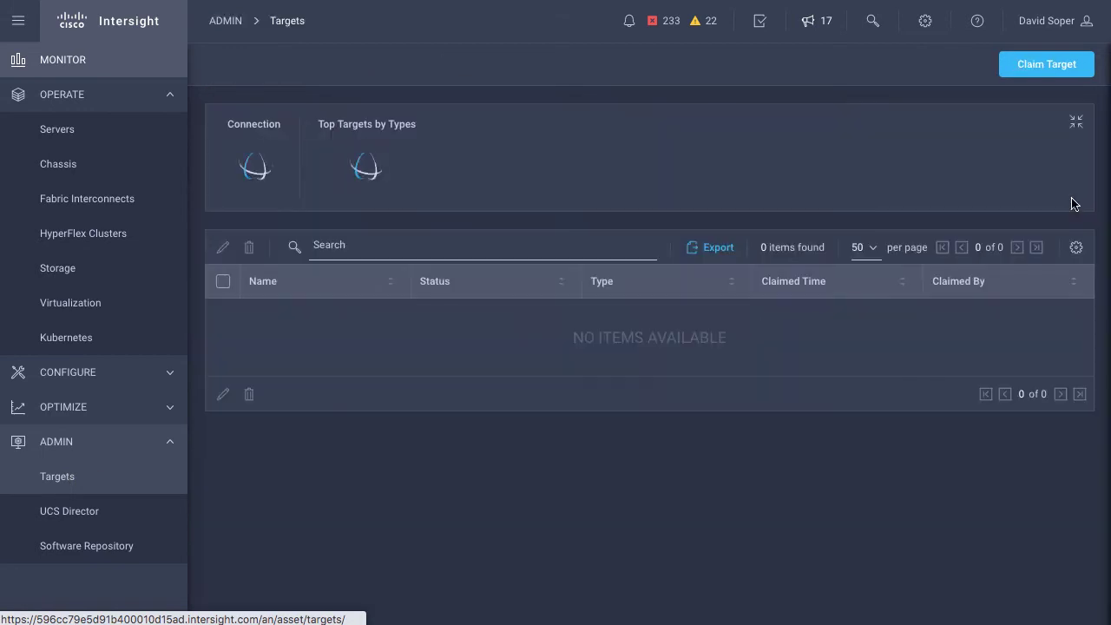
pyautogui.click(1047, 65)
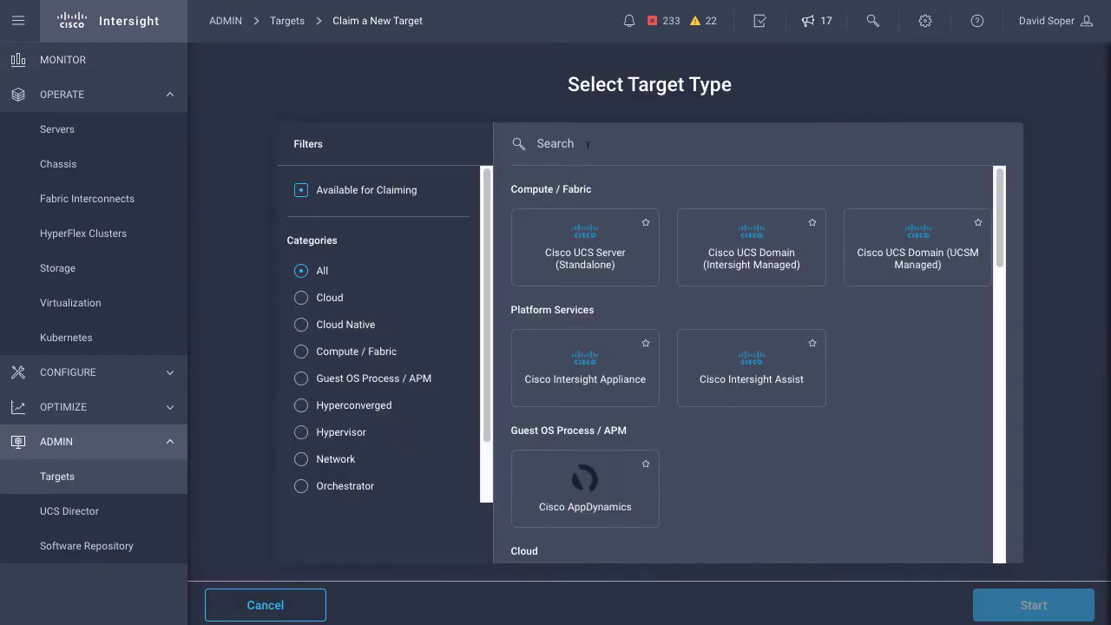
pyautogui.write('terra')
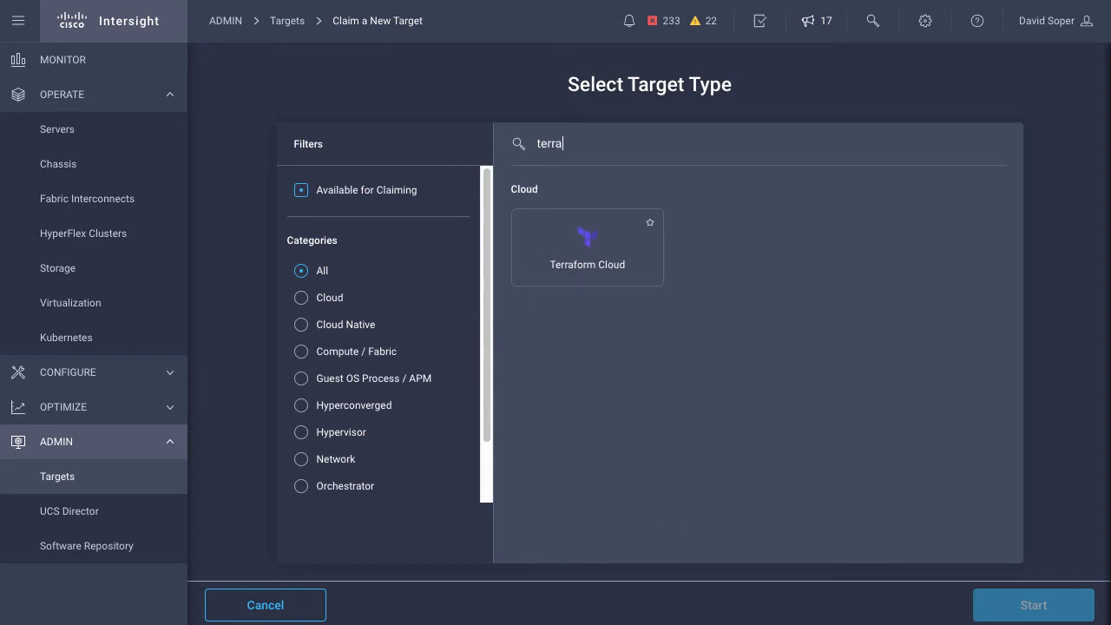
pyautogui.click(604, 247)
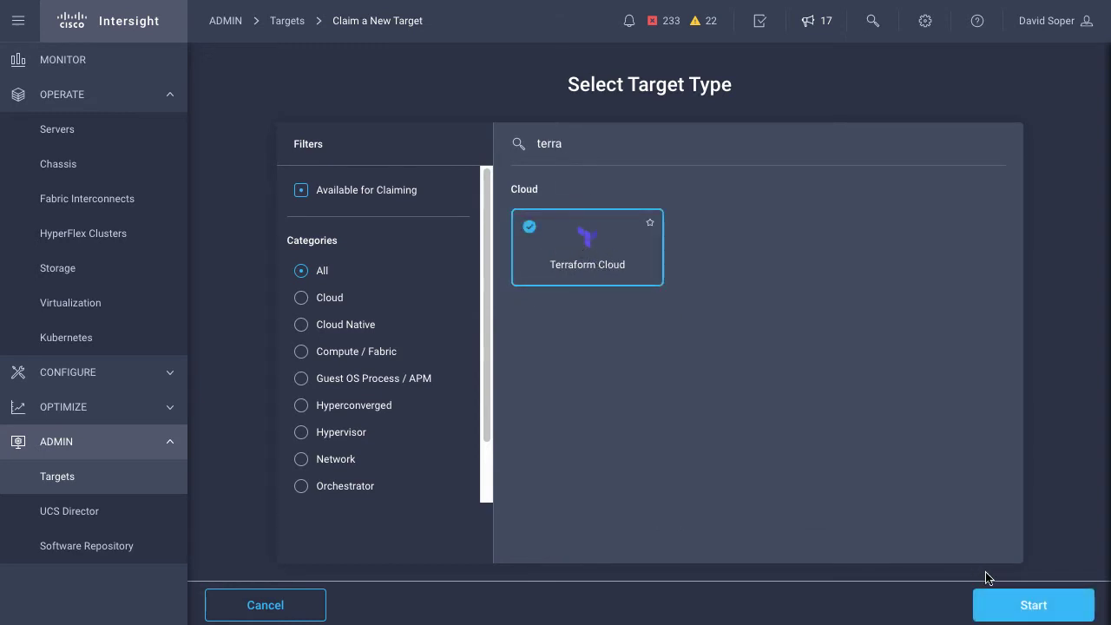
pyautogui.click(1042, 604)
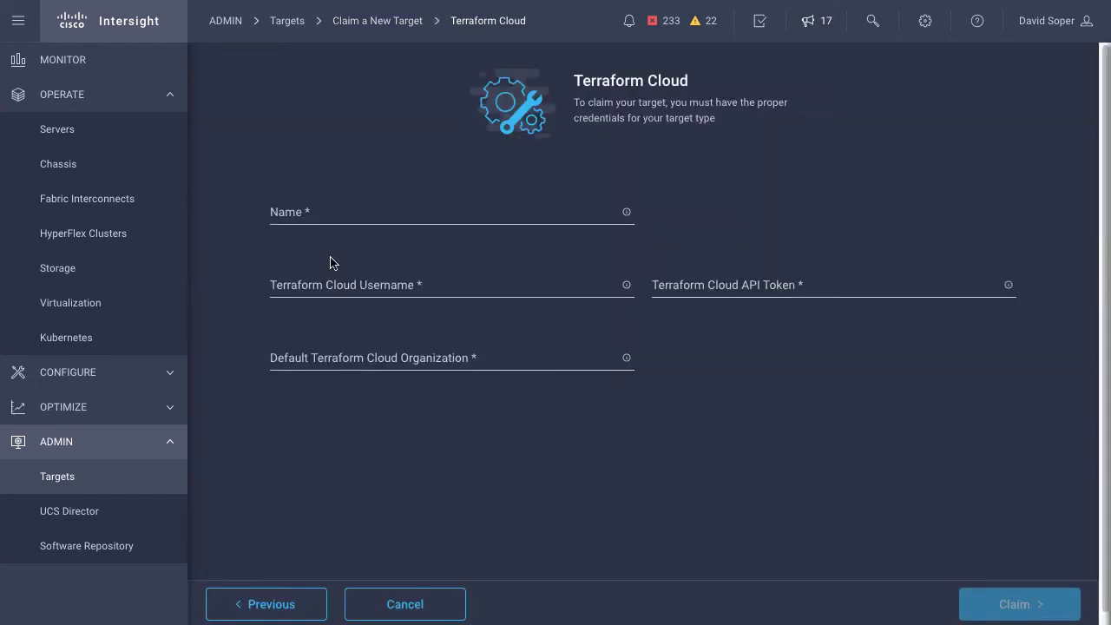
# - Claim target cisco-intersight-tme-dsoper with username dsoper, the pasted API token, and organization cisco-intersight-tme
pyautogui.click(328, 210)
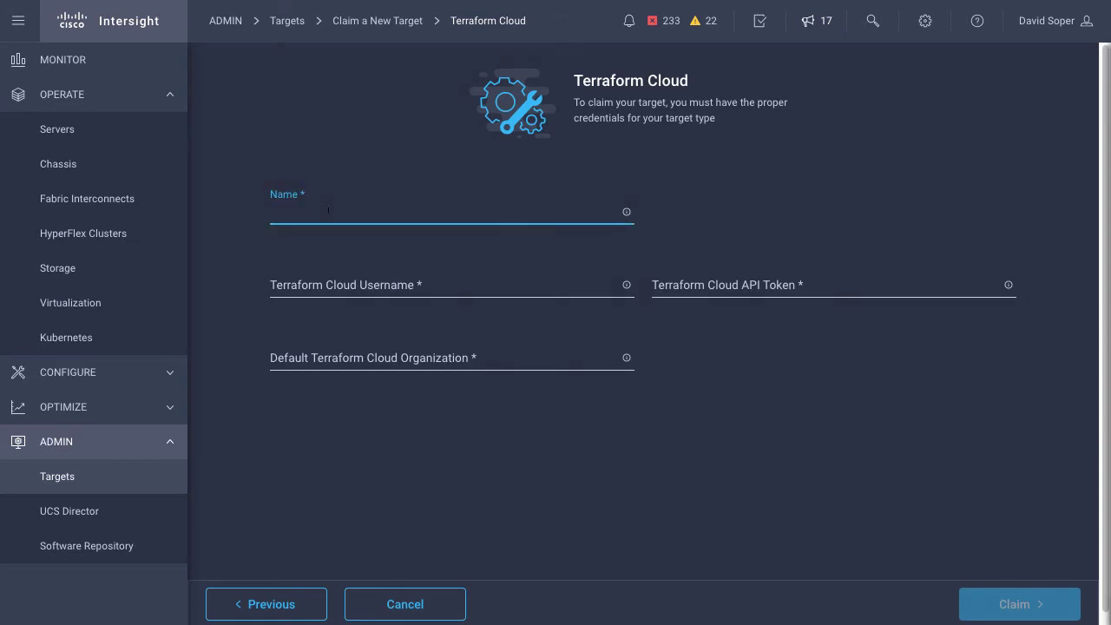
pyautogui.write('cisco-intersight-tme-dsoper')
pyautogui.click(407, 285)
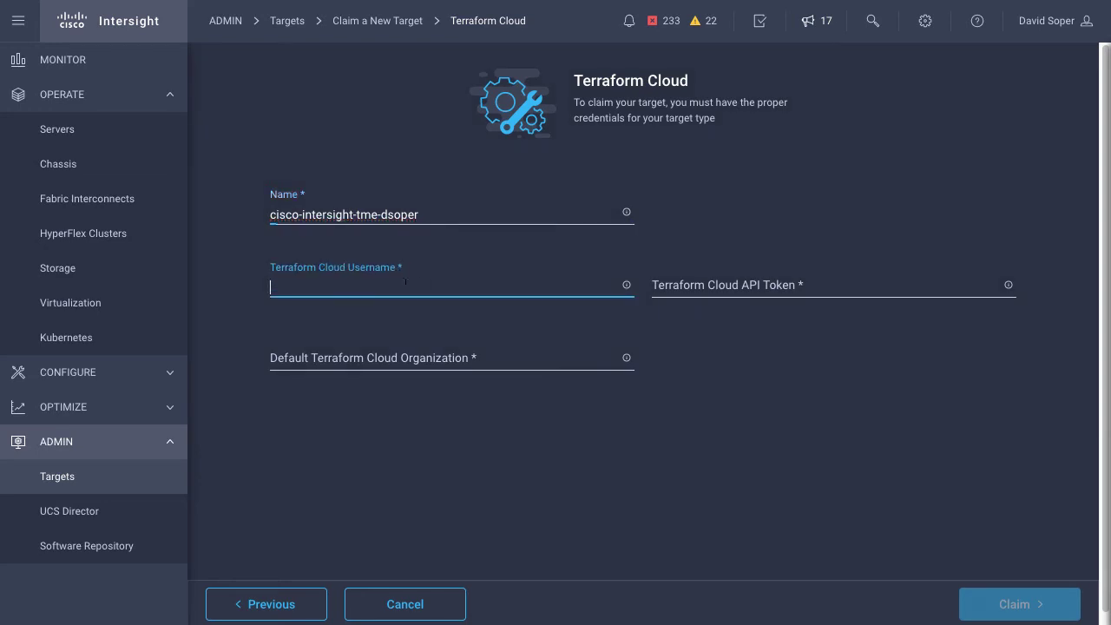
pyautogui.write('dsoper')
pyautogui.click(749, 277)
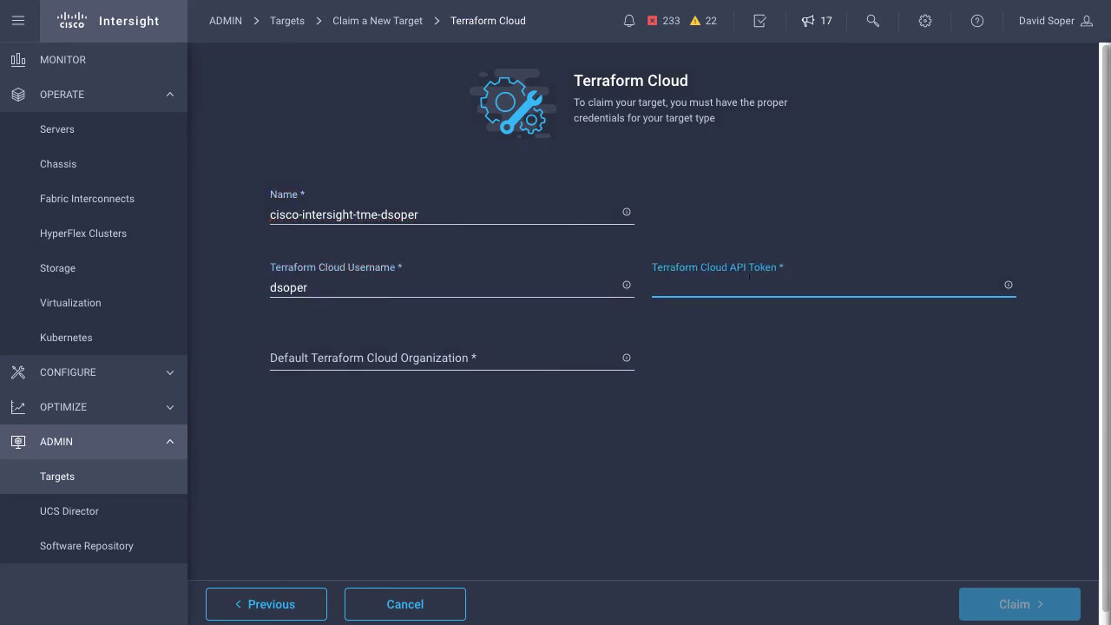
pyautogui.hotkey('ctrl', 'v')
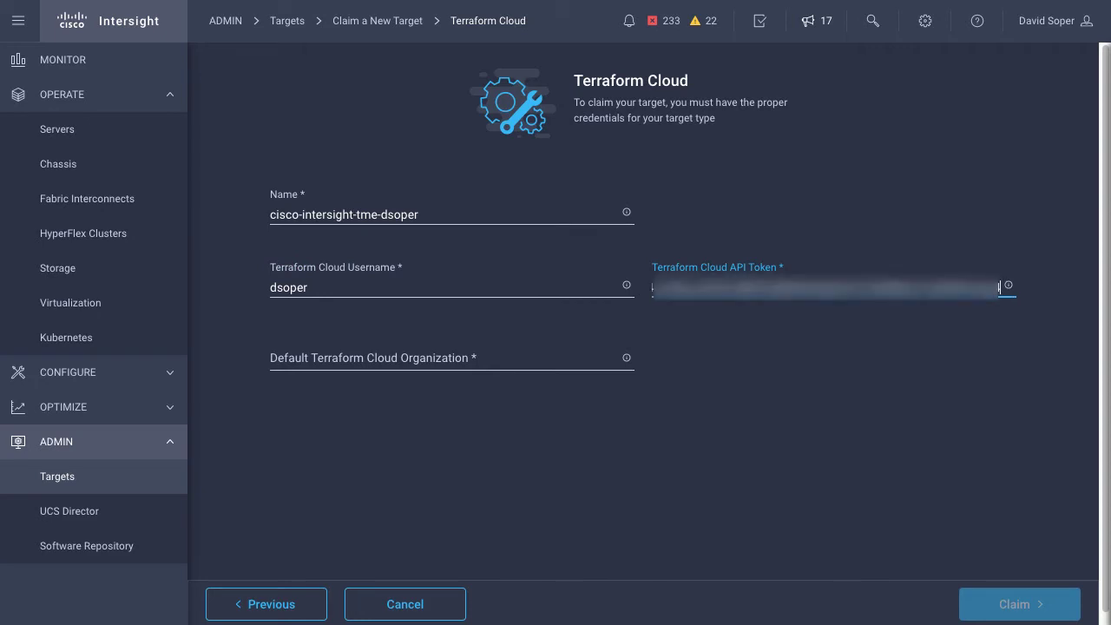
pyautogui.click(492, 353)
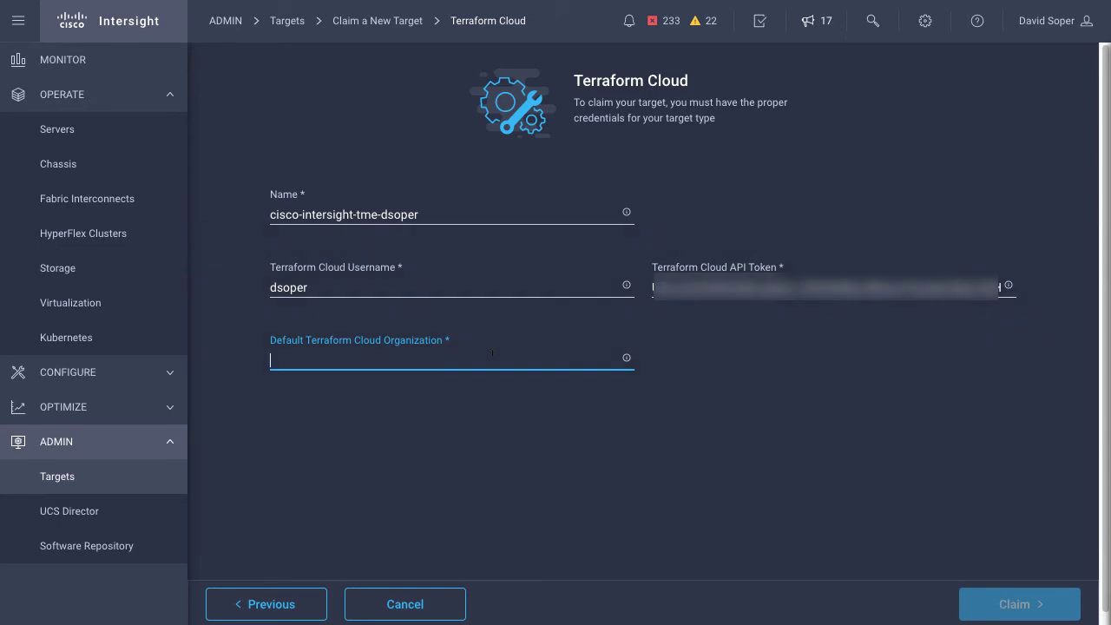
pyautogui.write('cisco')
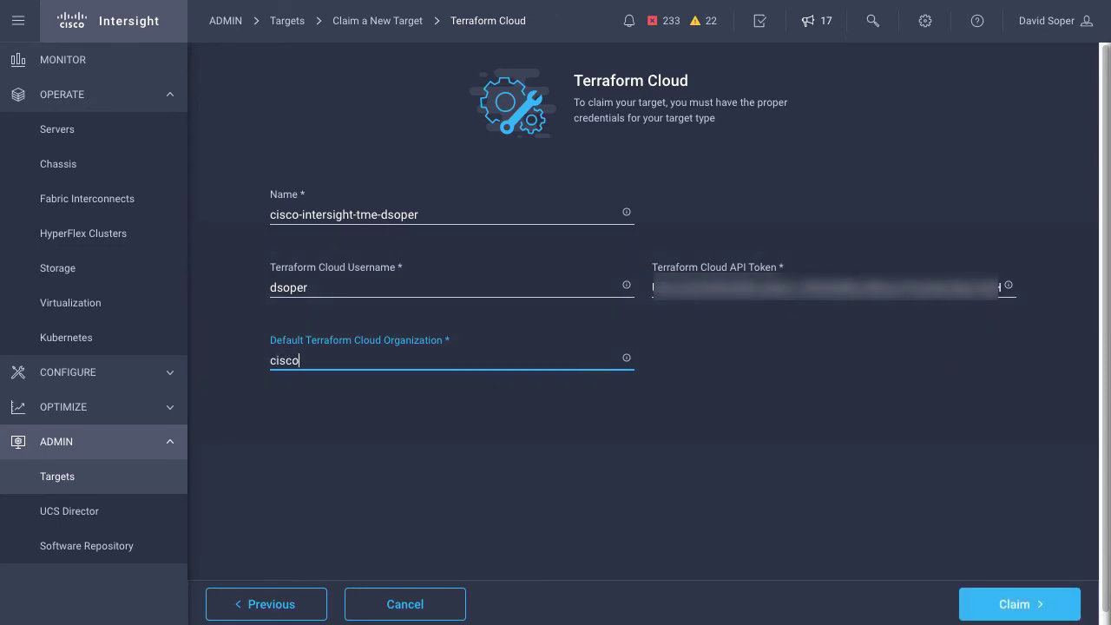
pyautogui.write('-intersight-tme')
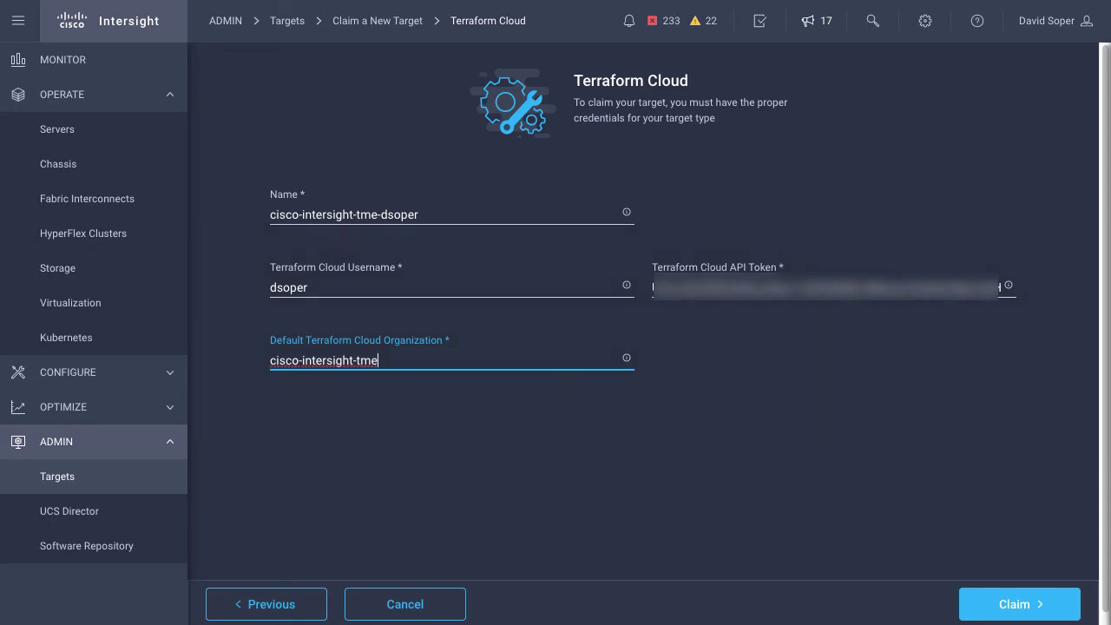
pyautogui.click(1022, 607)
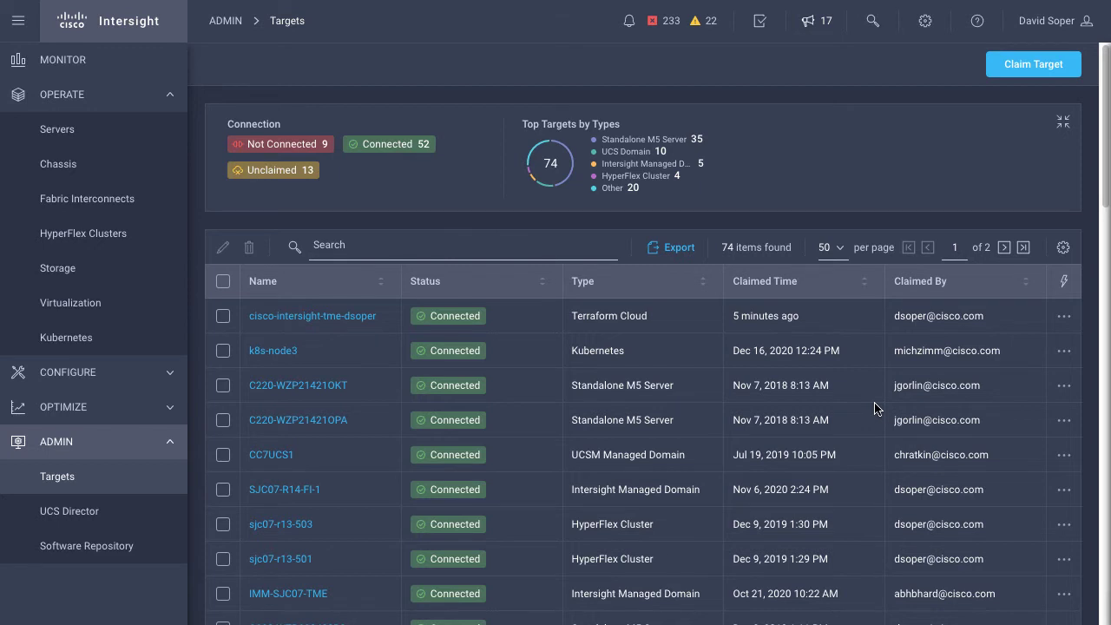
# - Choose Claim Terraform Cloud Agent from the cisco-intersight-tme-dsoper target's actions menu
pyautogui.click(1064, 317)
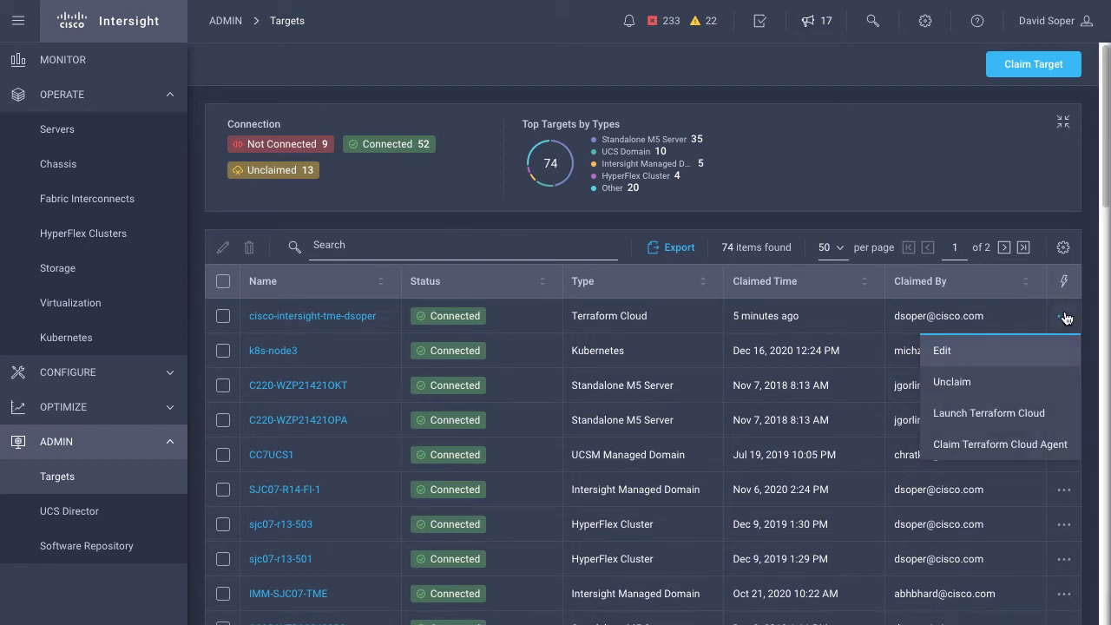
pyautogui.click(989, 446)
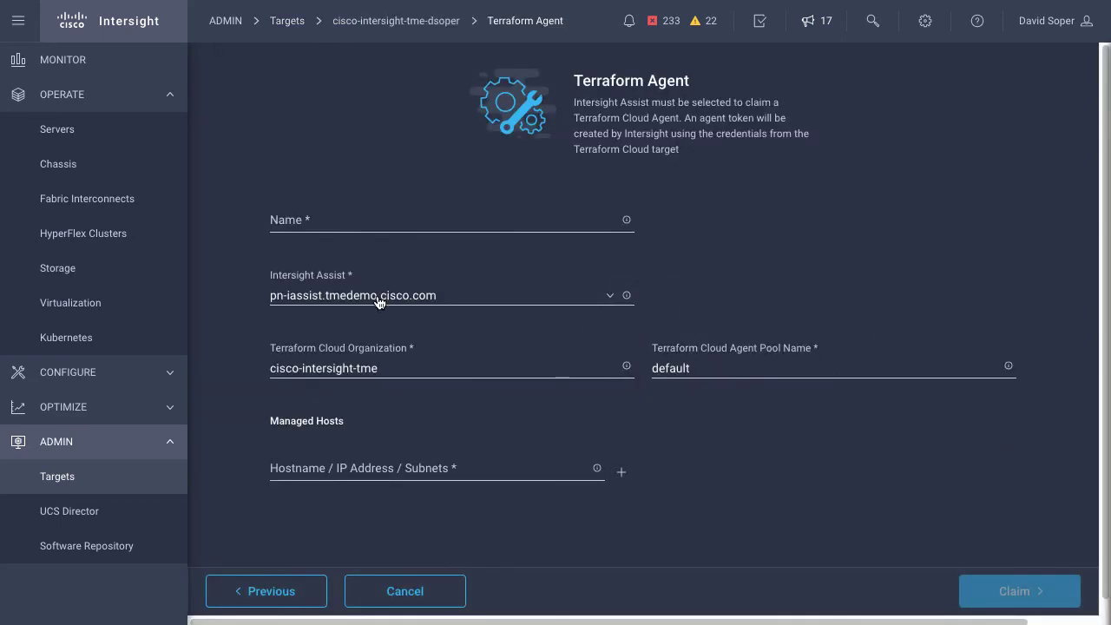
# - Name the agent tme-lab-sjc07-agent and change its agent pool to tme-lab-sjc07-its
pyautogui.click(329, 216)
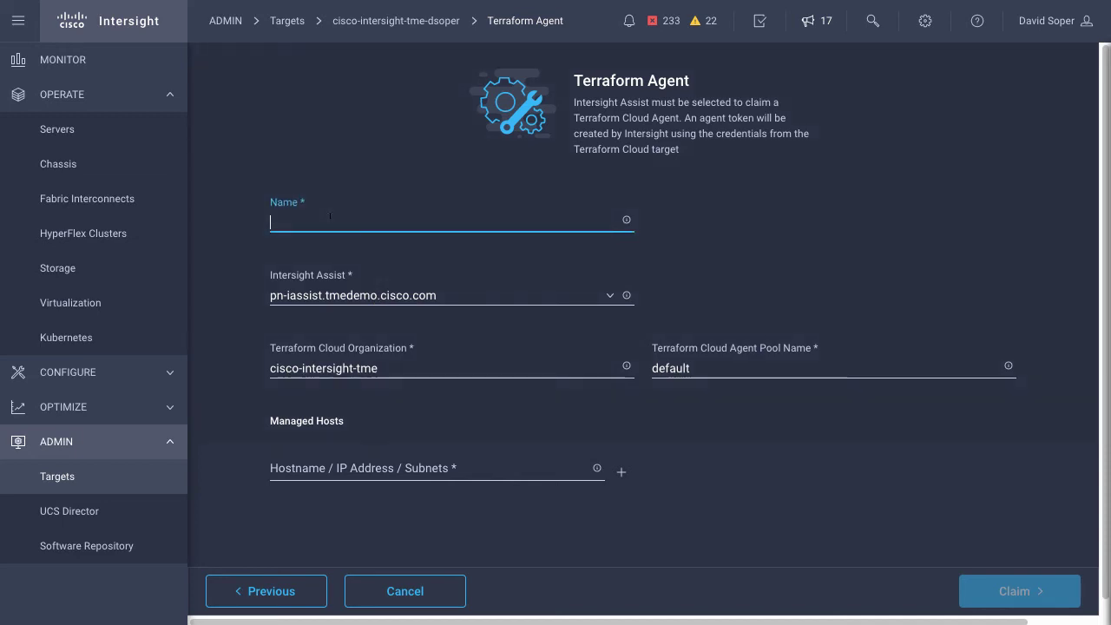
pyautogui.write('tme-lab-sjc07')
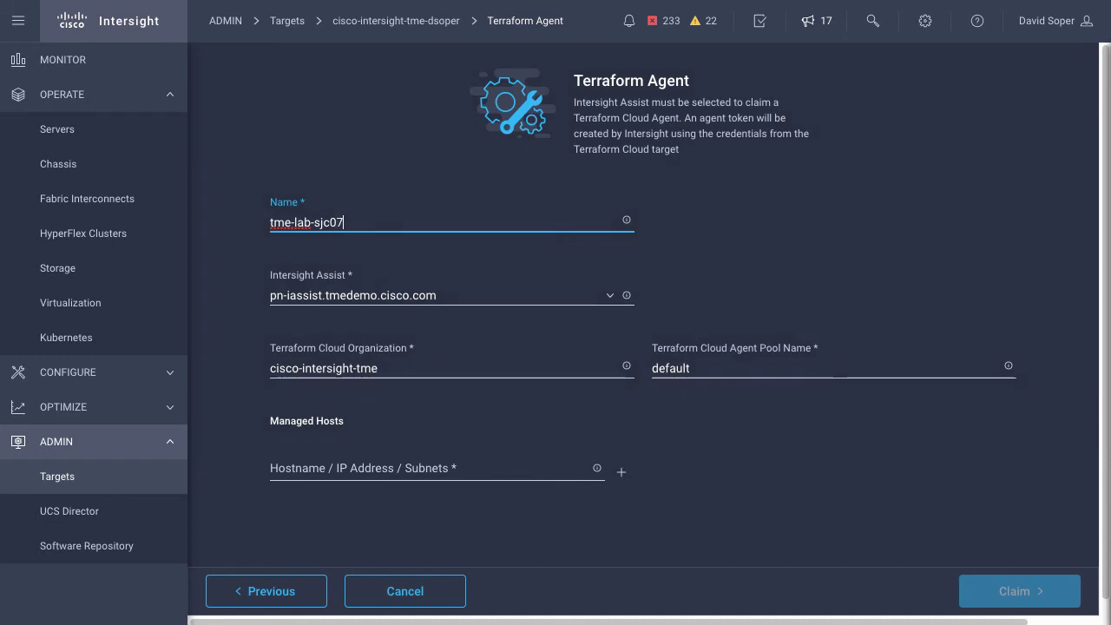
pyautogui.write('-agent')
pyautogui.doubleClick(715, 361)
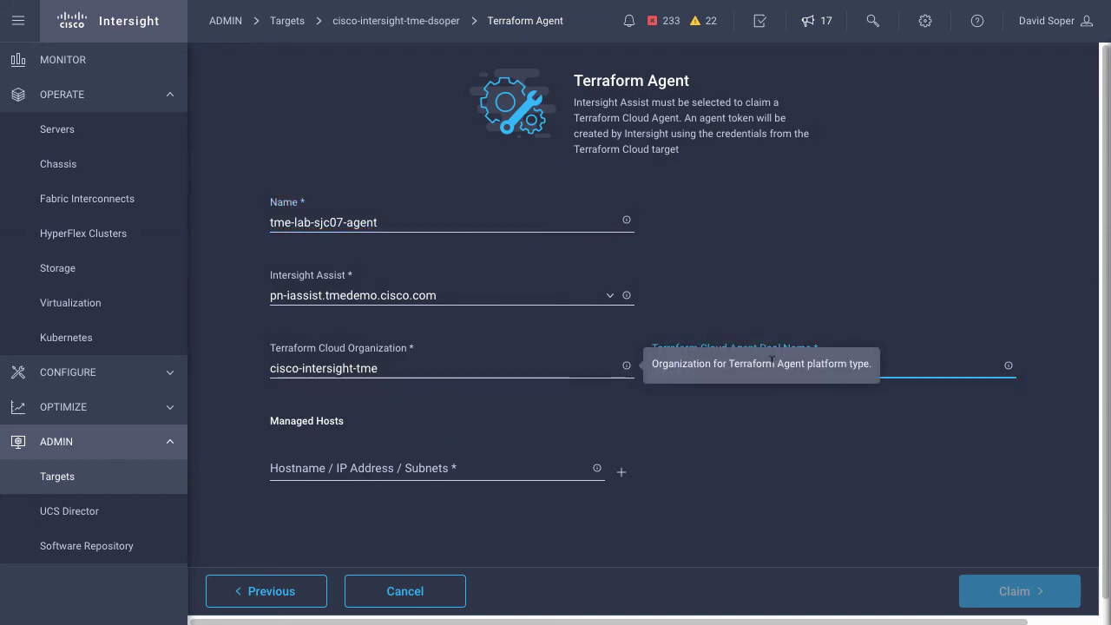
pyautogui.write('t')
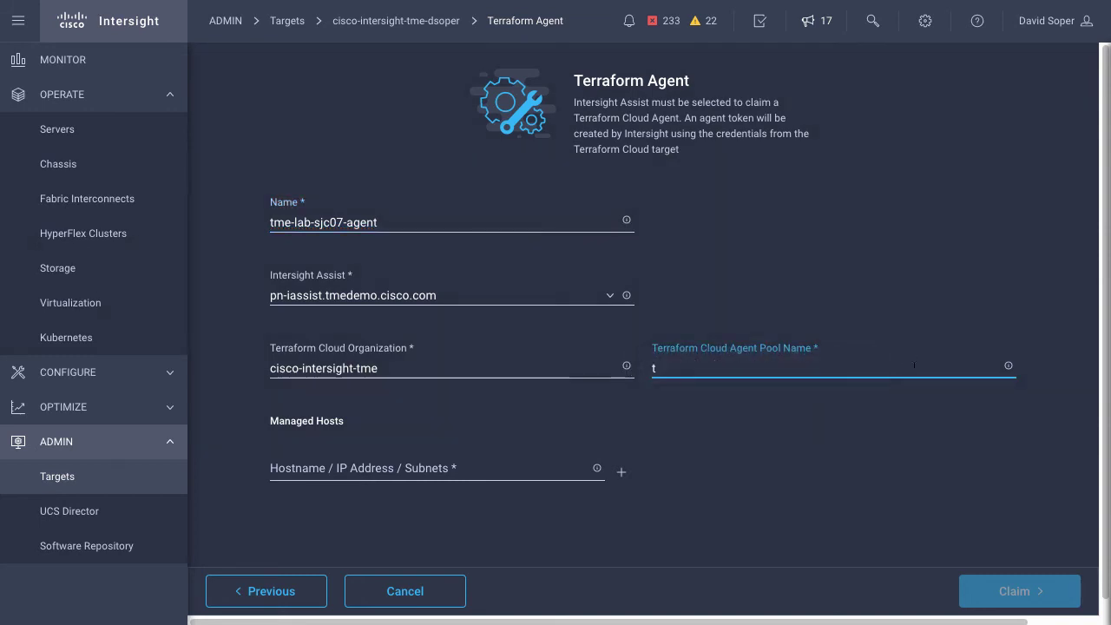
pyautogui.write('me-lab-sjc0')
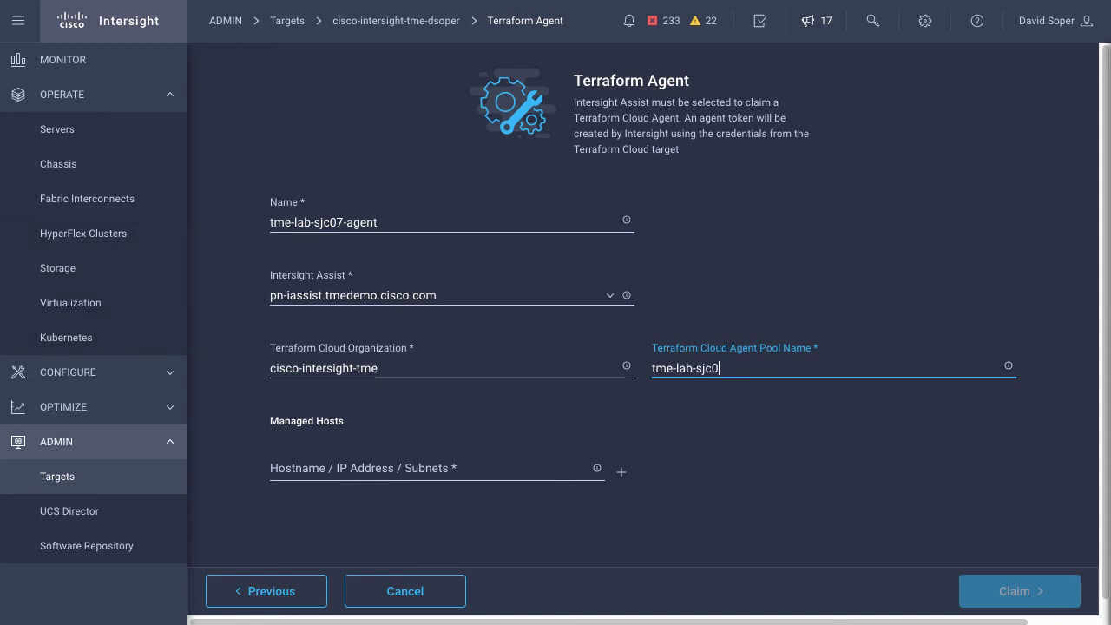
pyautogui.write('7-its')
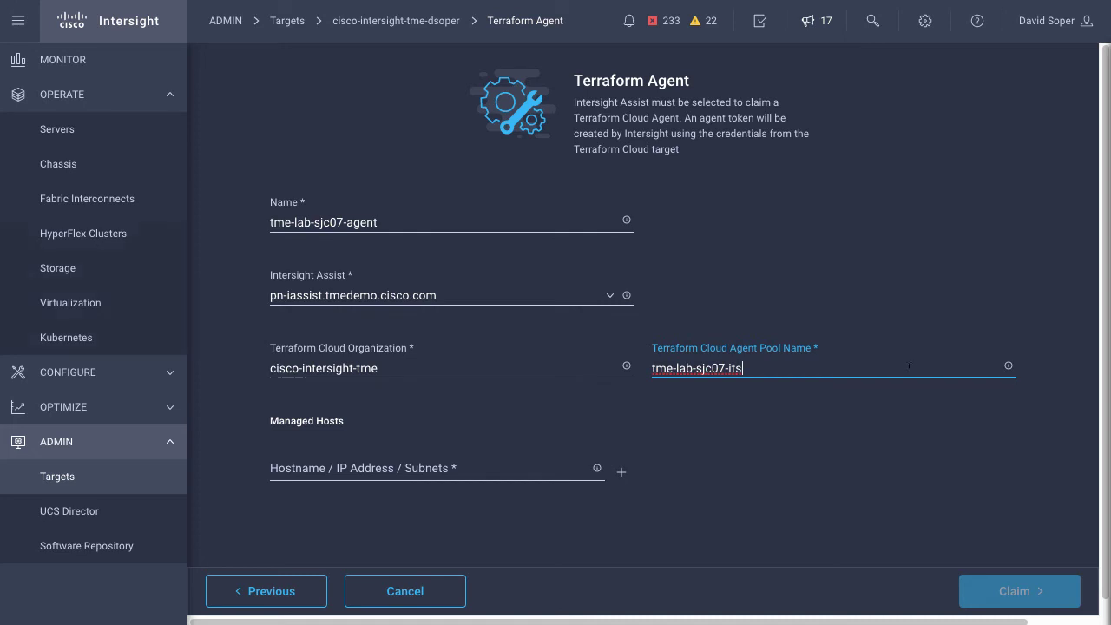
# - Add managed host subnets 172.28.224.0/23 and 172.22.248.0/22, then claim the agent
pyautogui.click(385, 462)
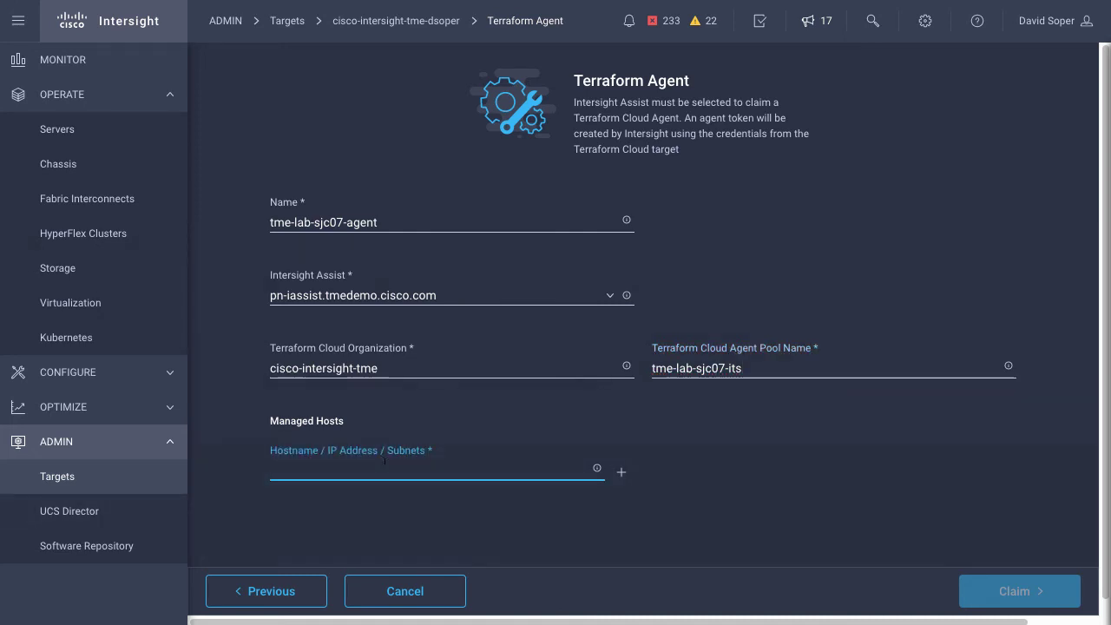
pyautogui.write('1')
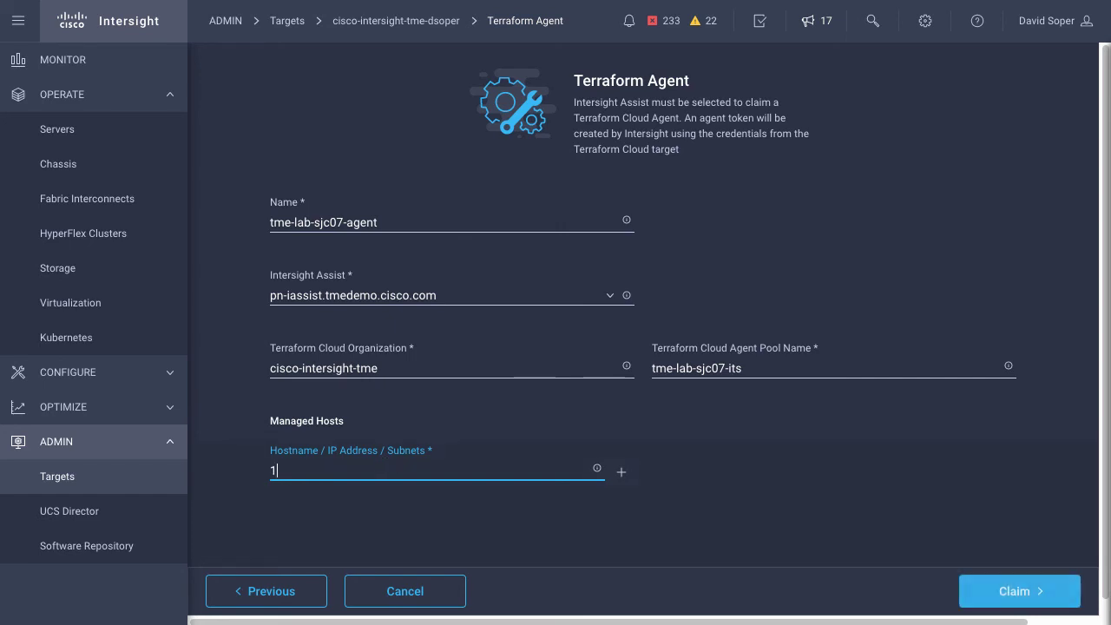
pyautogui.write('72.28.224.0/')
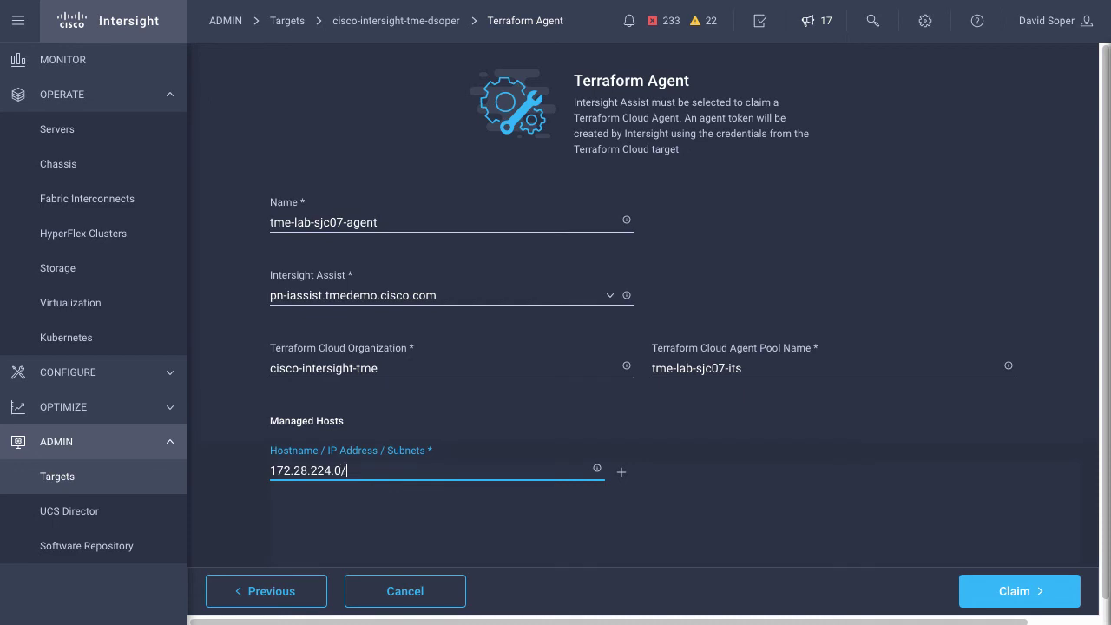
pyautogui.write('23')
pyautogui.click(622, 474)
pyautogui.click(343, 526)
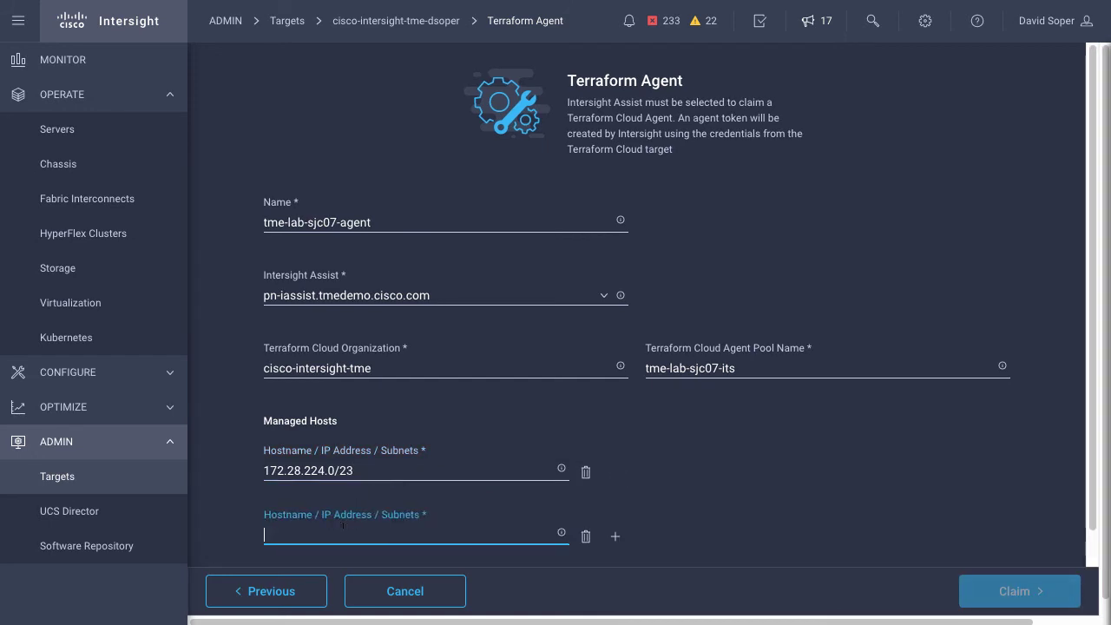
pyautogui.write('172.22.')
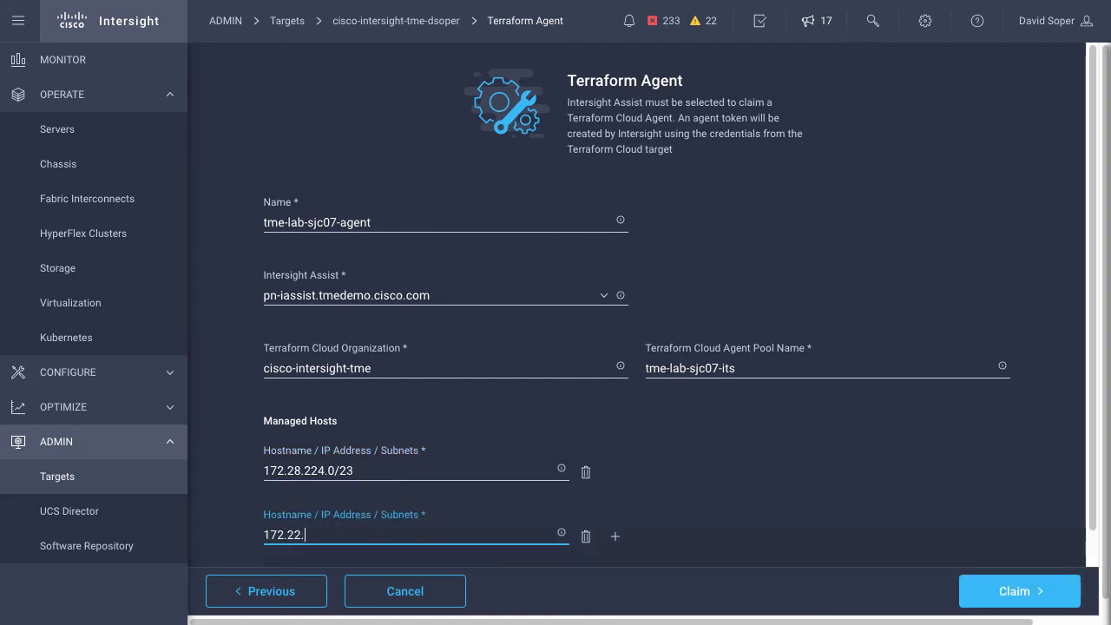
pyautogui.write('248.0/22')
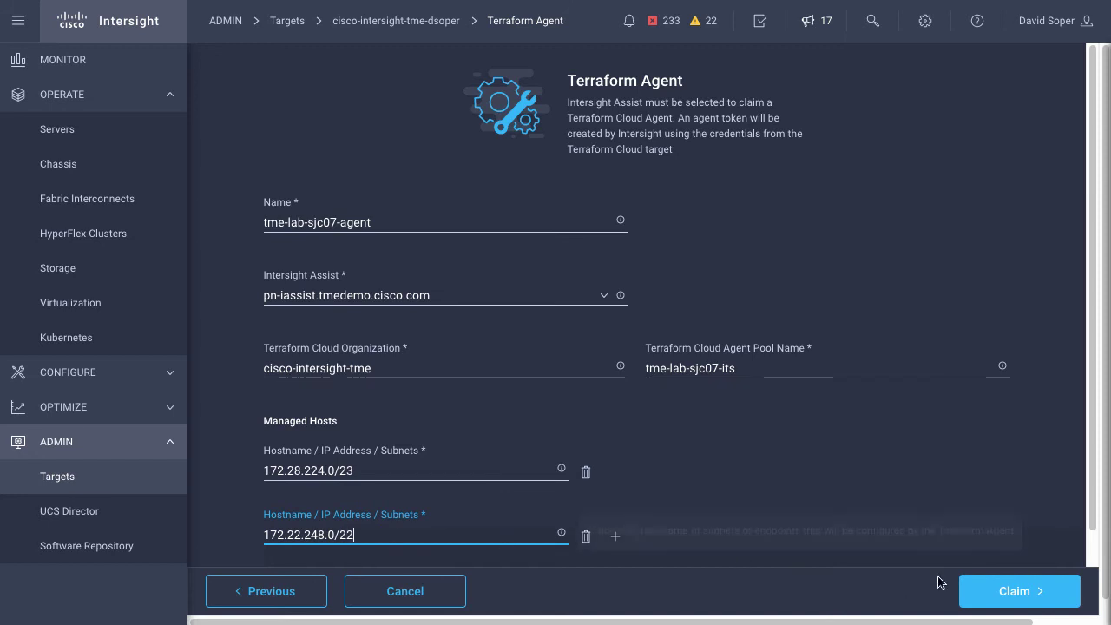
pyautogui.click(1020, 596)
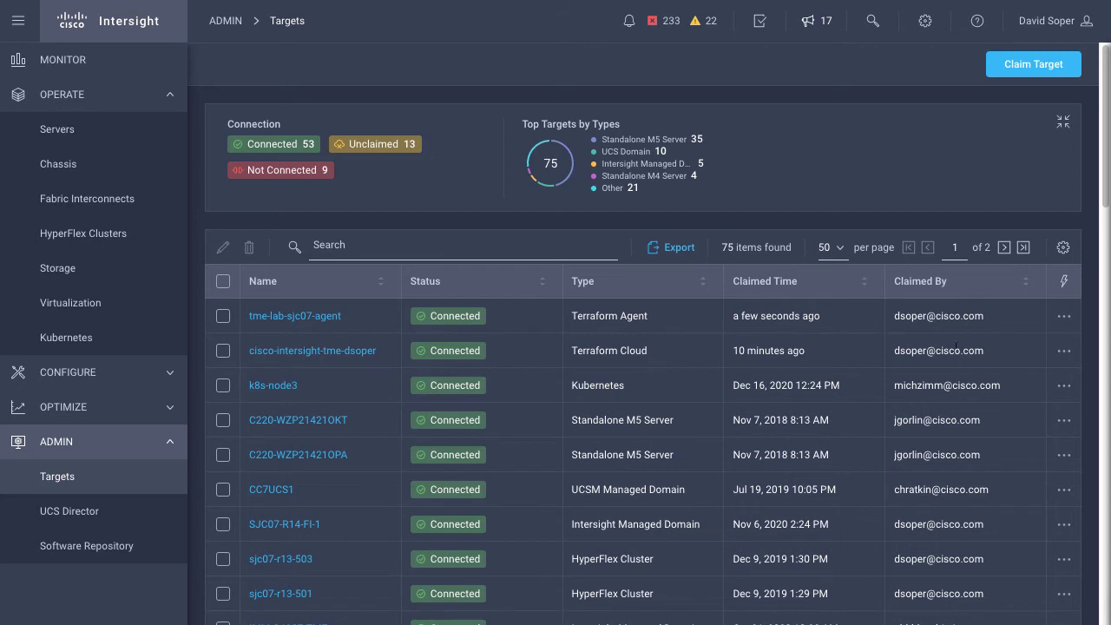
# - Open the Terraform Cloud target's actions menu to launch Terraform Cloud
pyautogui.click(1066, 353)
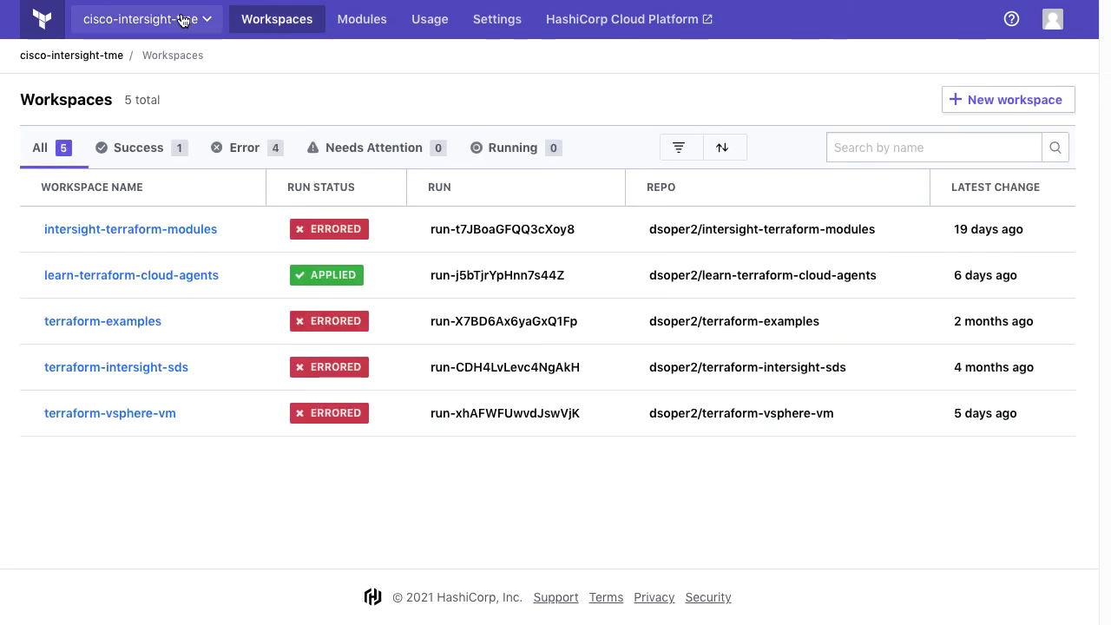
pyautogui.click(512, 23)
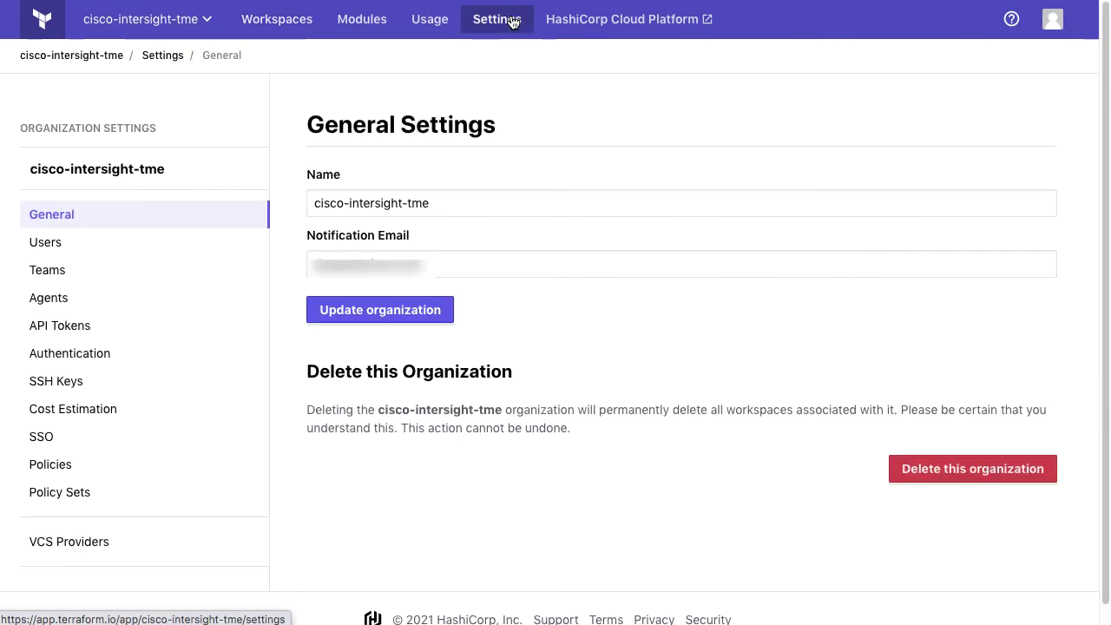
pyautogui.click(60, 301)
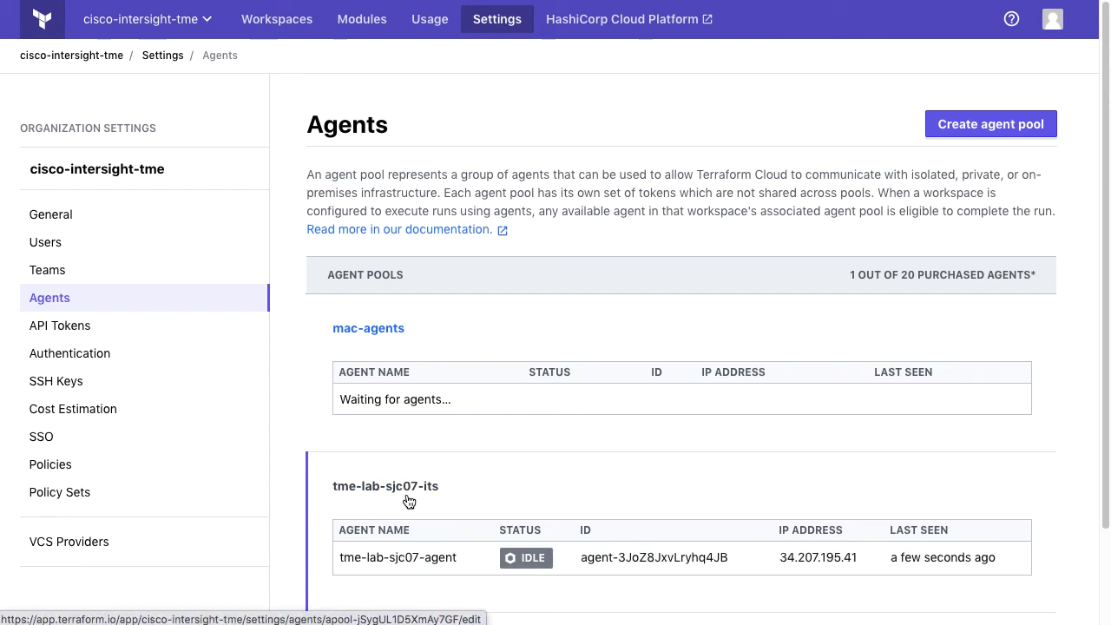
pyautogui.click(278, 23)
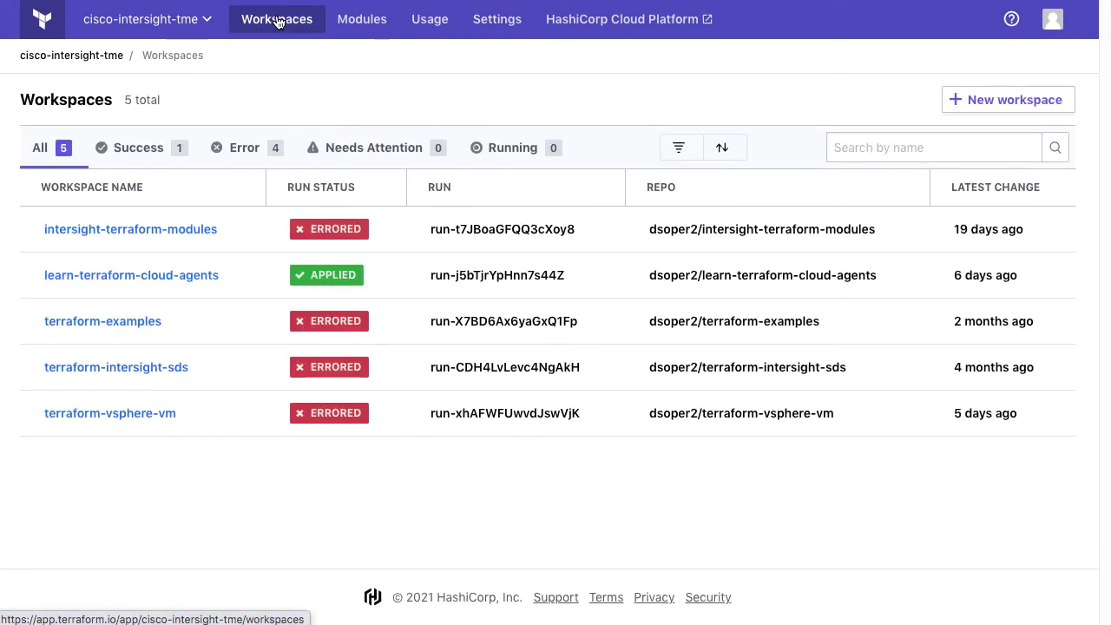
# - Set terraform-vsphere-vm's General settings agent pool to tme-lab-sjc07-its and save
pyautogui.click(128, 414)
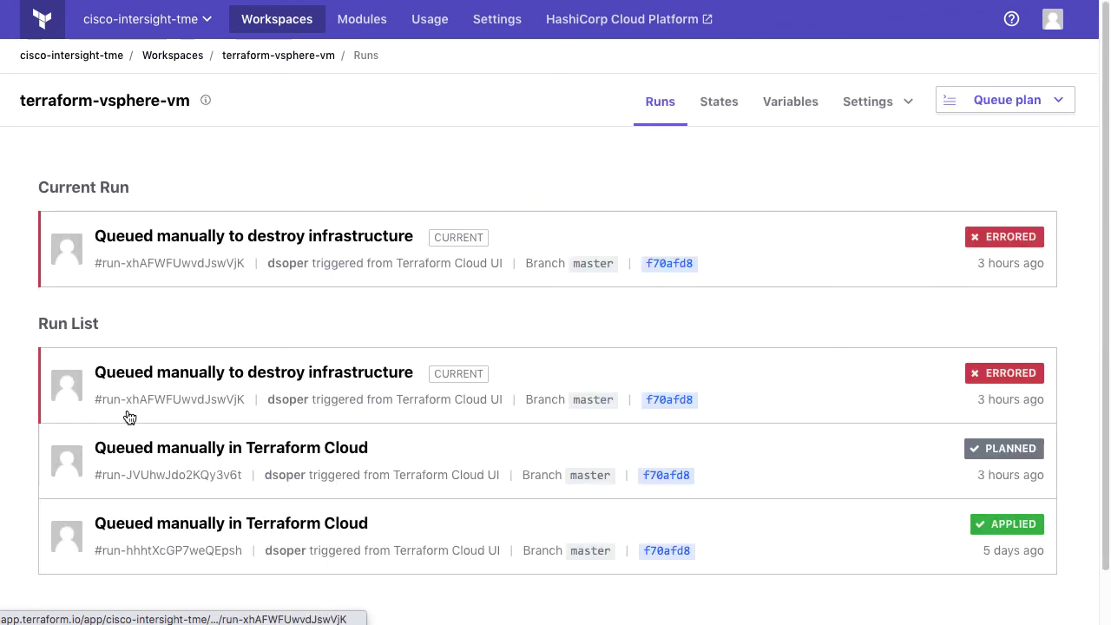
pyautogui.click(866, 103)
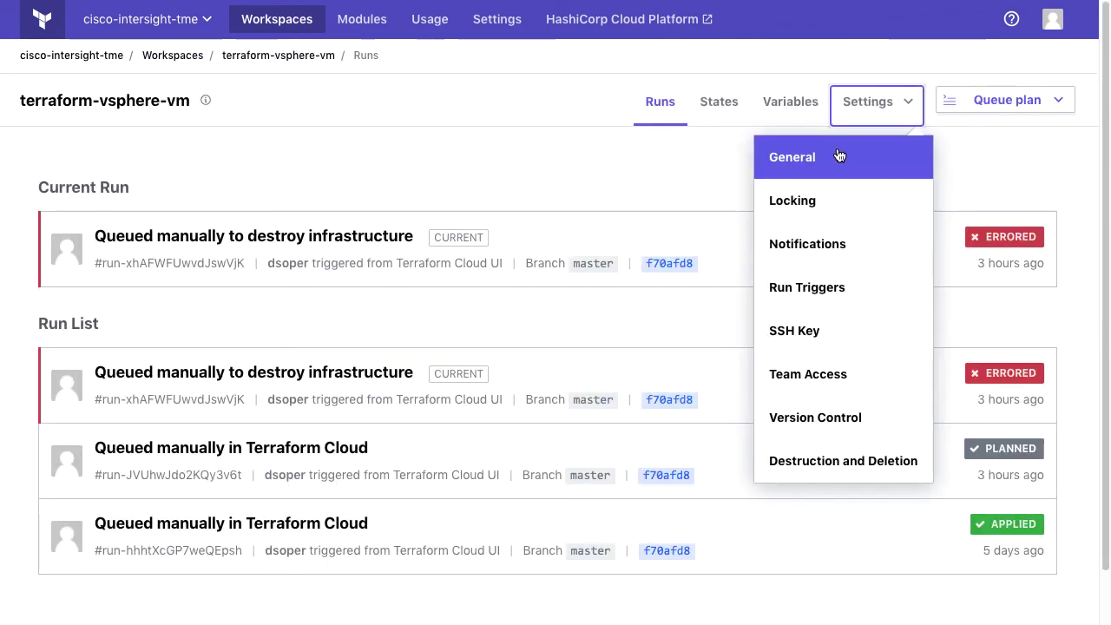
pyautogui.click(838, 154)
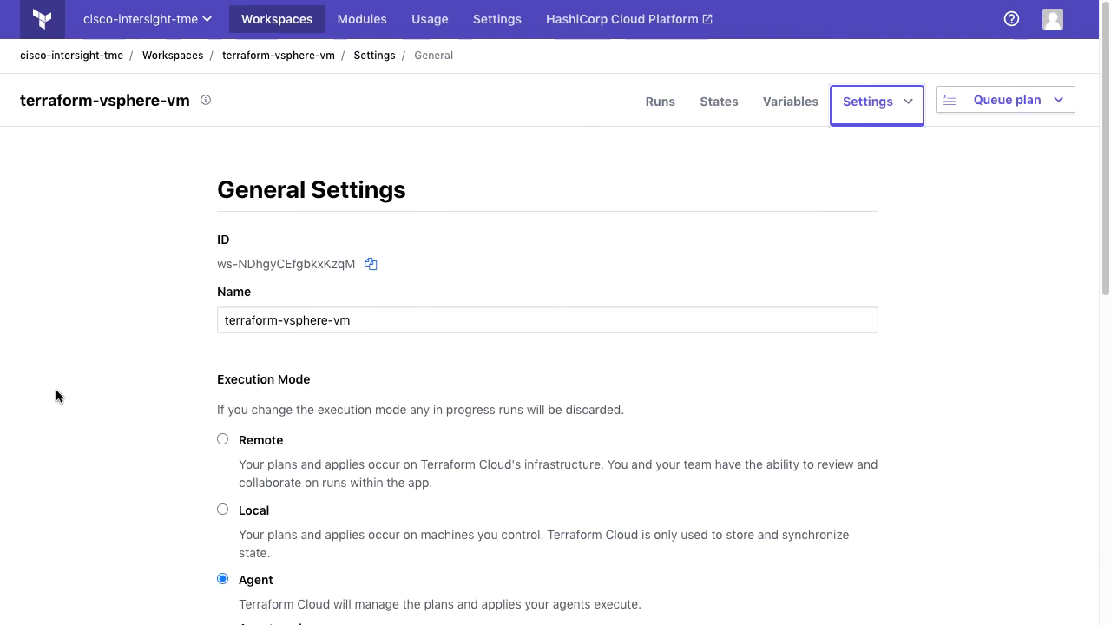
pyautogui.scroll(-3, 56, 389)
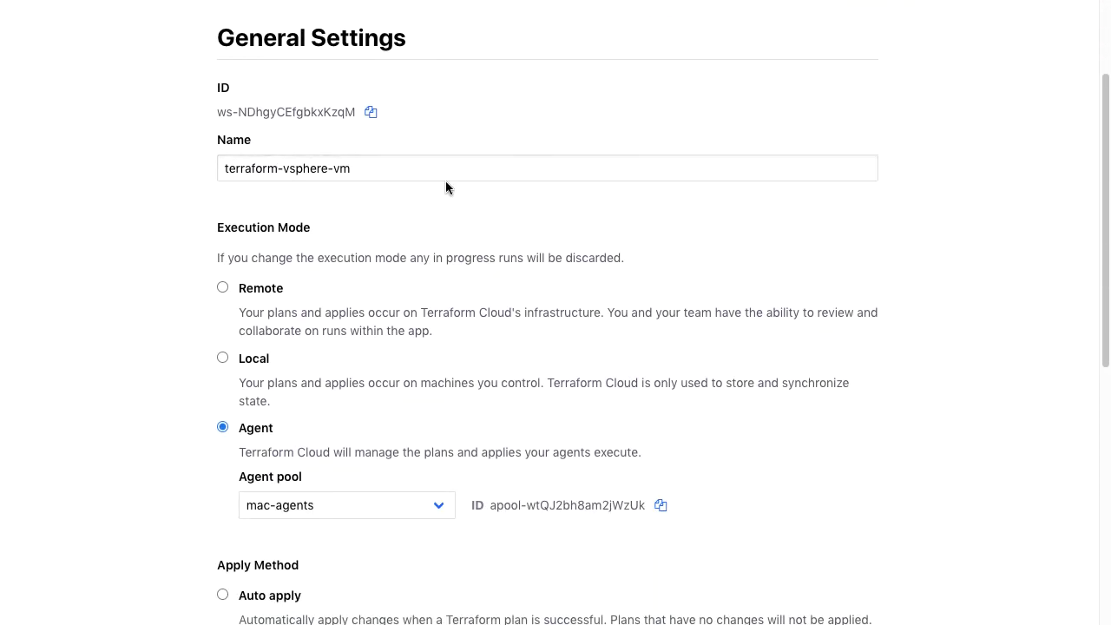
pyautogui.click(437, 508)
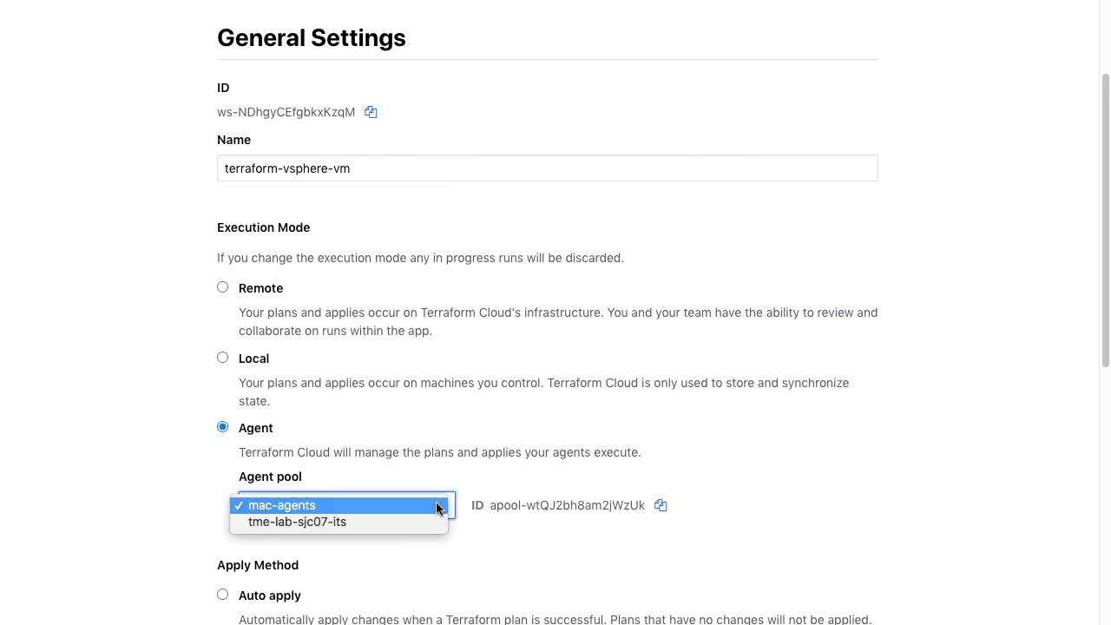
pyautogui.click(354, 523)
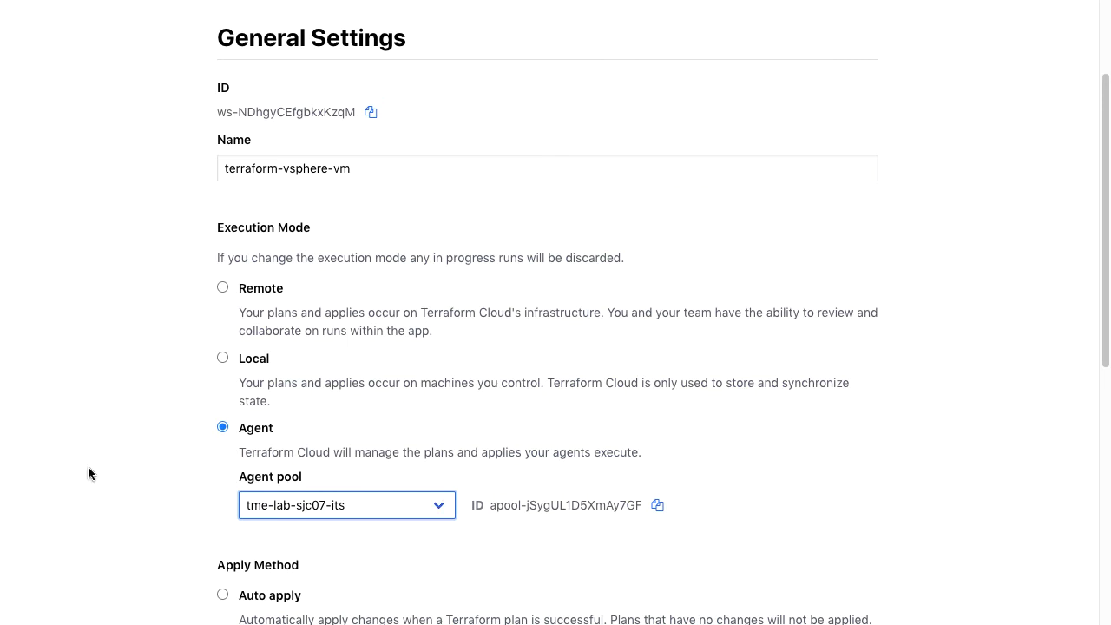
pyautogui.scroll(-5, 88, 469)
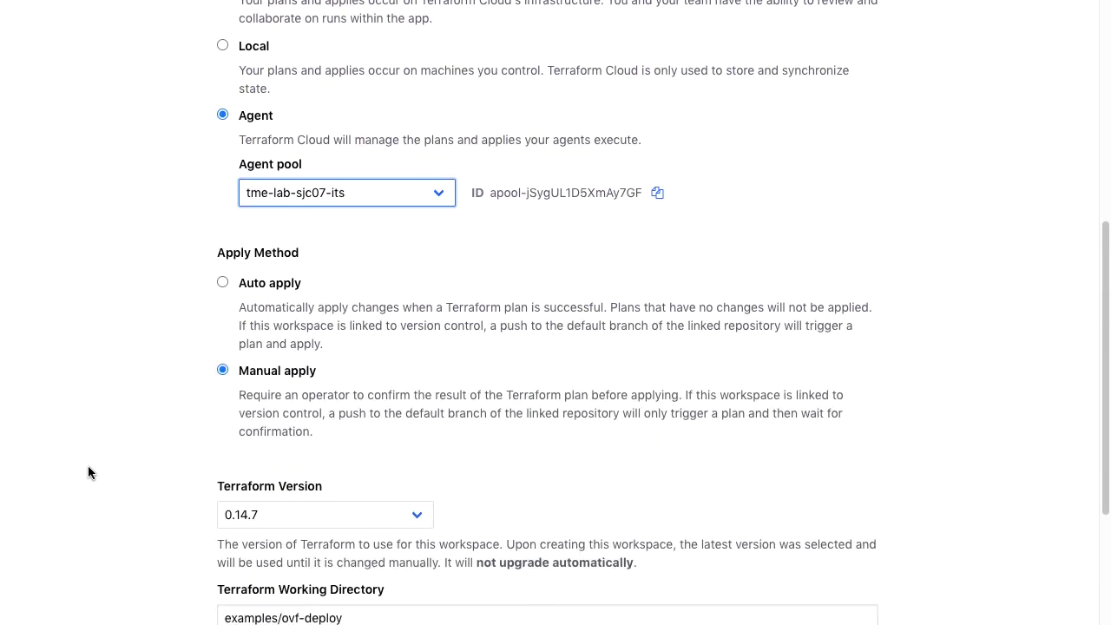
pyautogui.scroll(-2, 88, 466)
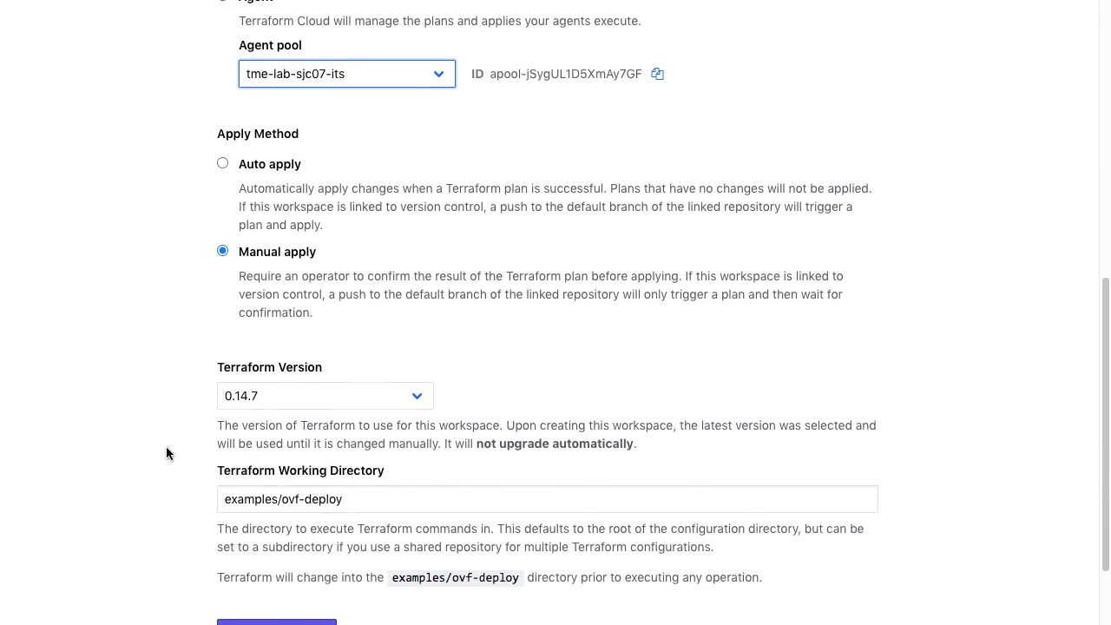
pyautogui.scroll(-2, 166, 453)
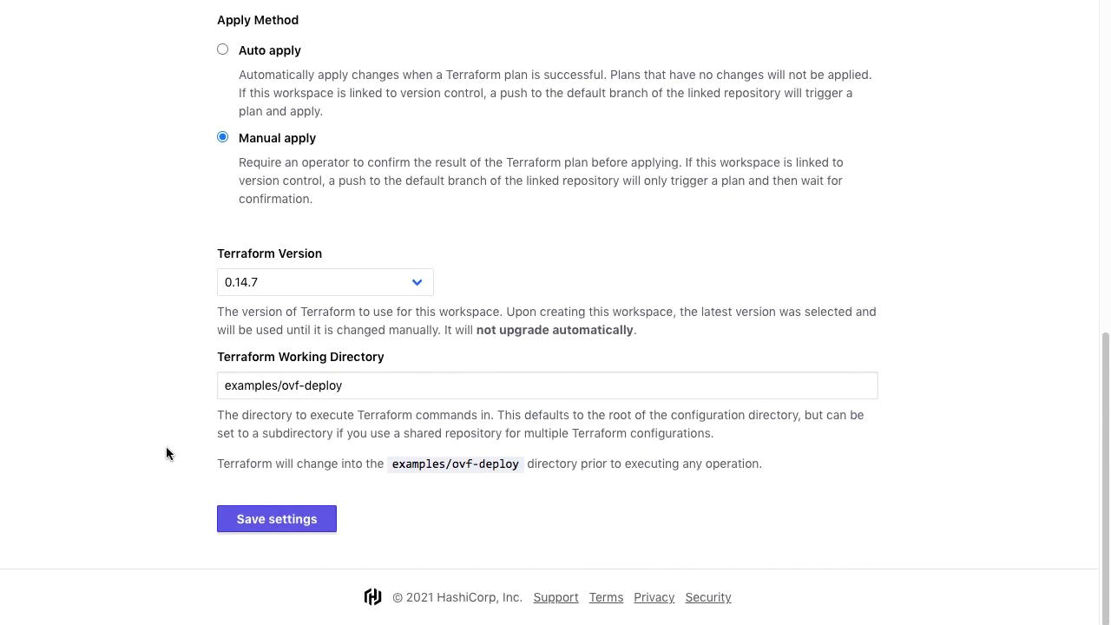
pyautogui.click(288, 519)
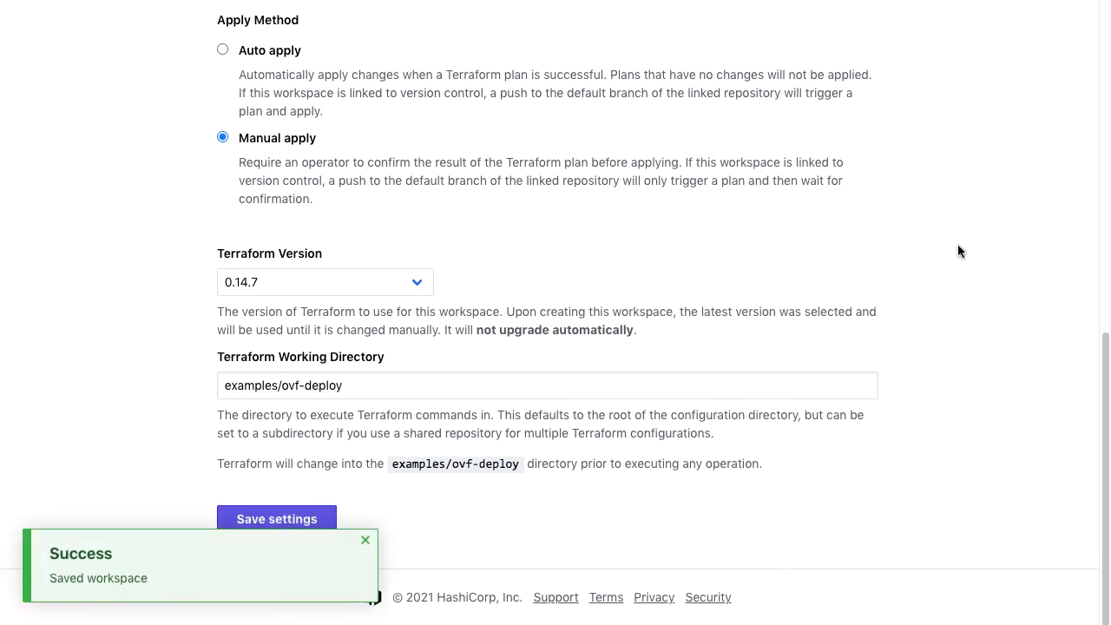
pyautogui.scroll(10, 958, 244)
pyautogui.click(792, 104)
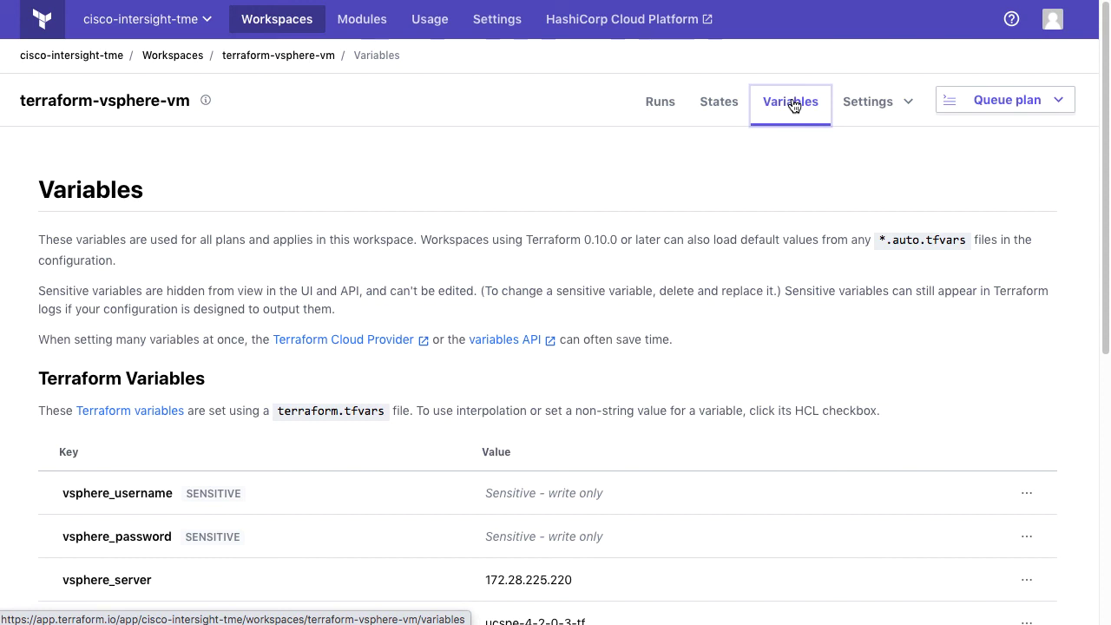
# - Scroll through terraform-vsphere-vm's variables, then return to its Runs list
pyautogui.scroll(-3, 826, 369)
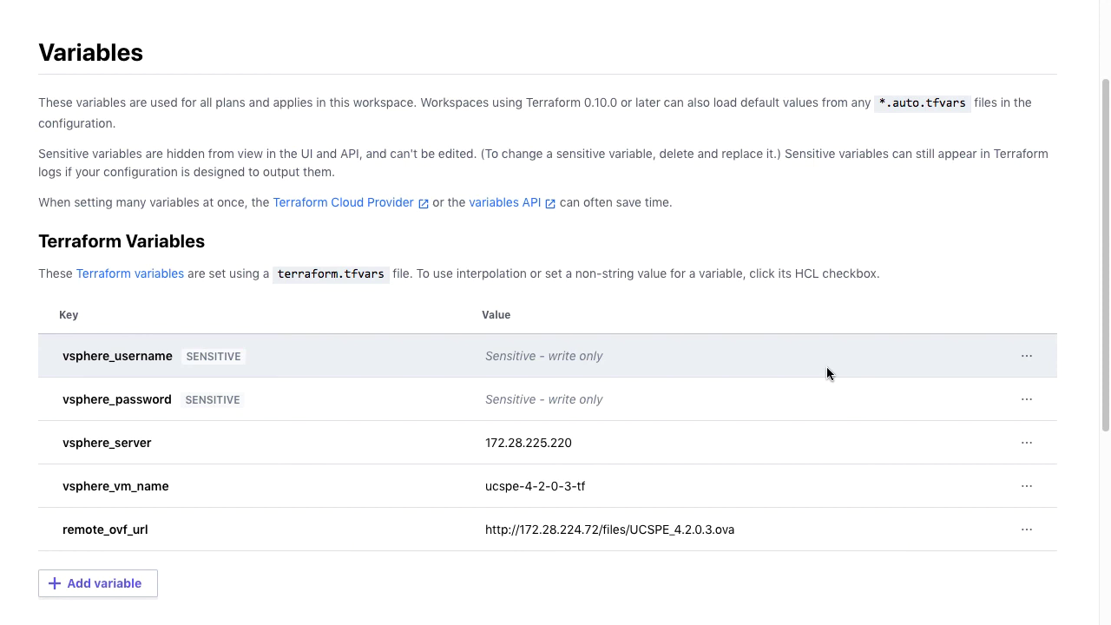
pyautogui.scroll(3, 779, 218)
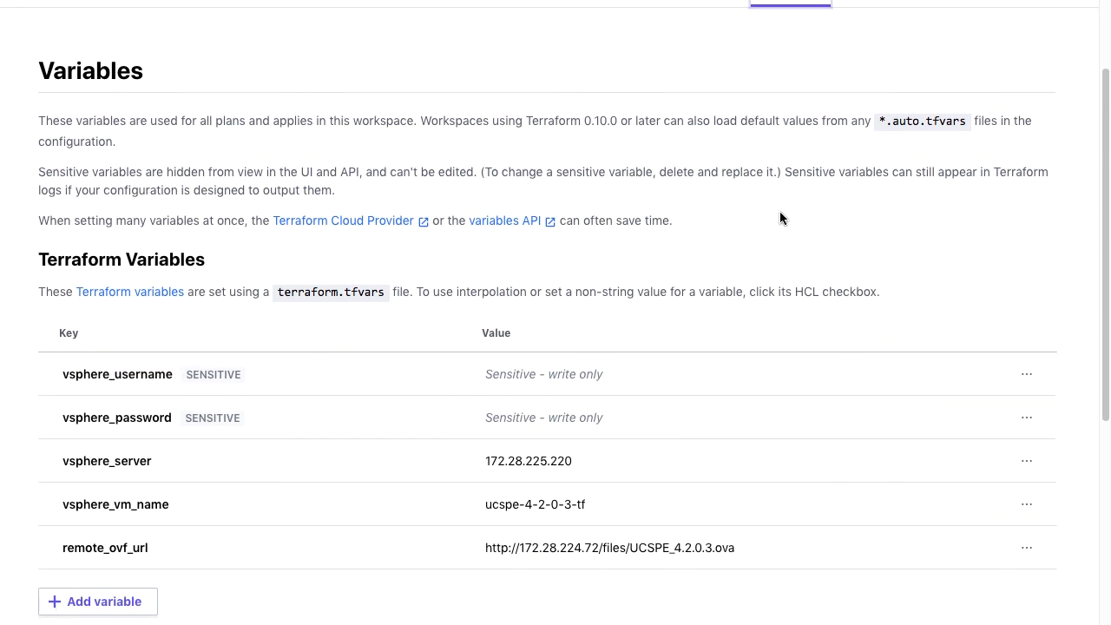
pyautogui.click(663, 104)
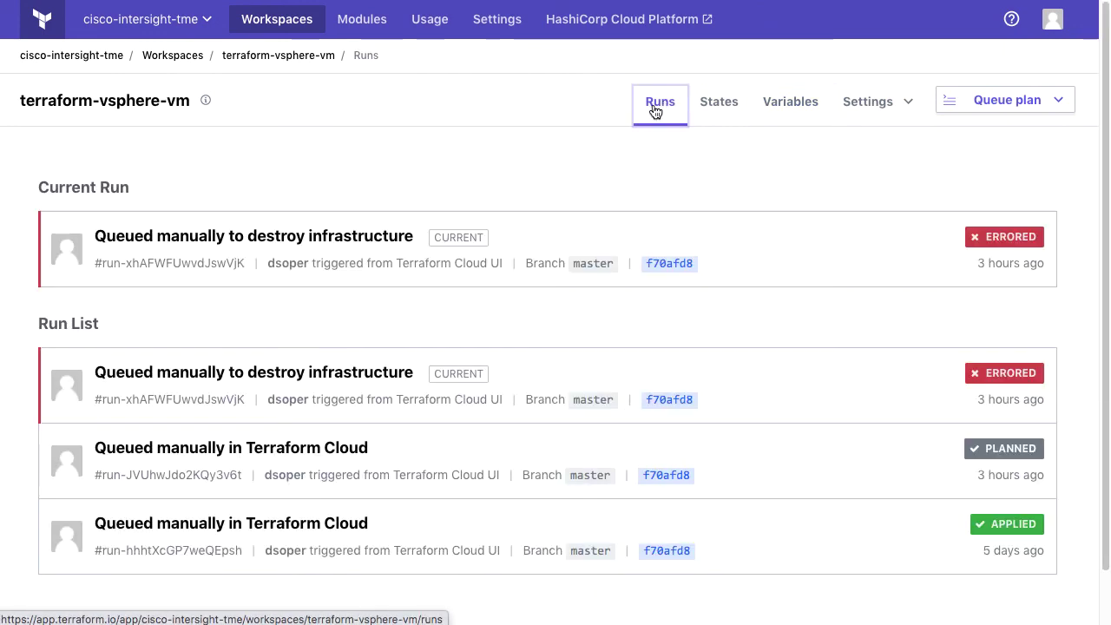
# - Confirm Queue plan from the Runs page dropdown for terraform-vsphere-vm
pyautogui.click(1033, 102)
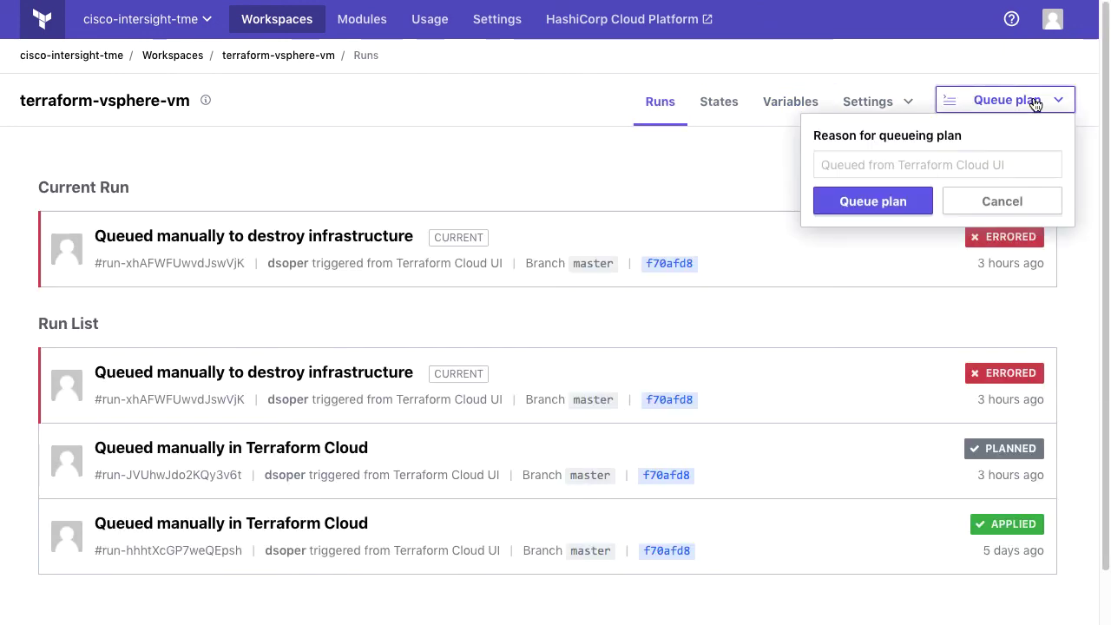
pyautogui.click(884, 196)
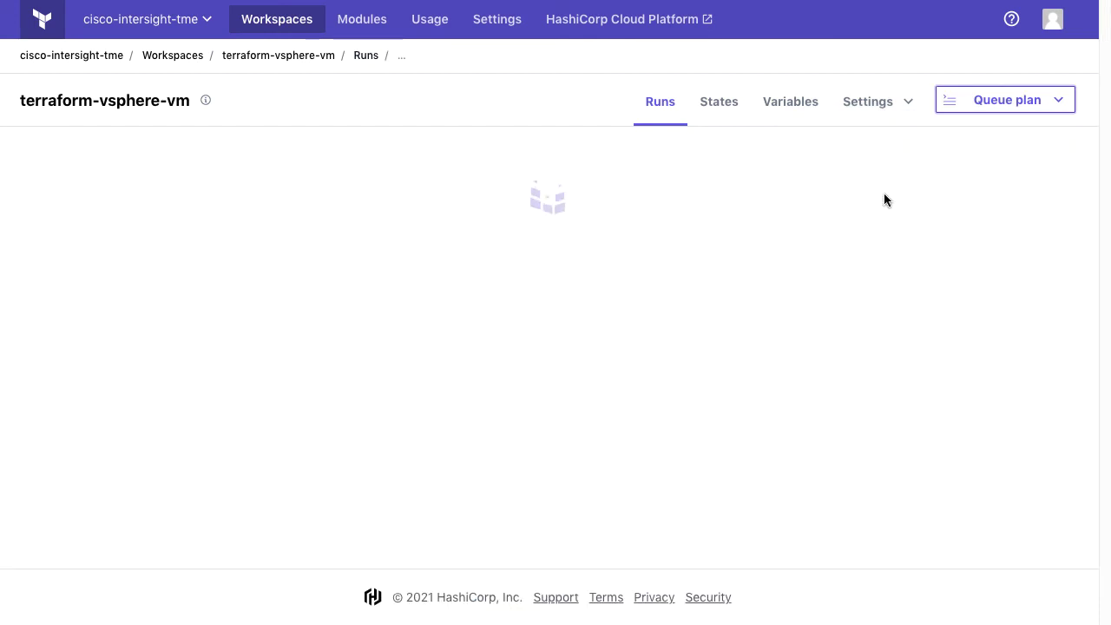